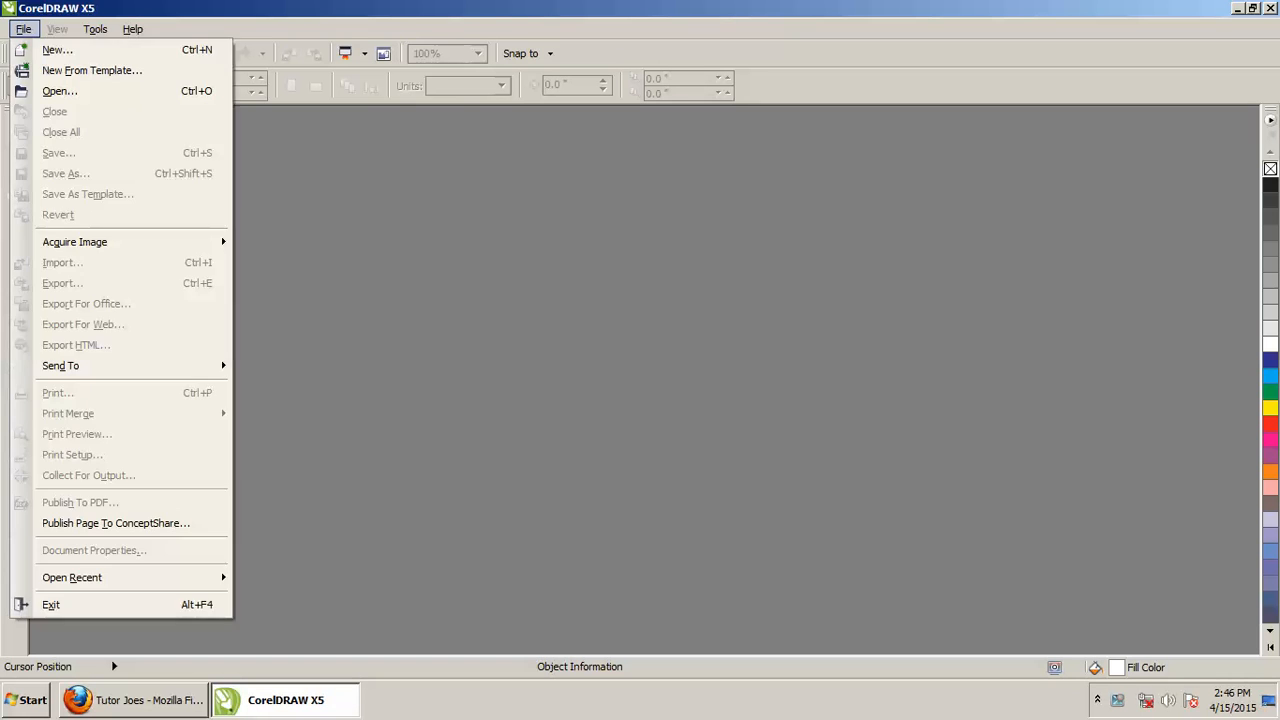
Create a new A4 landscape document named "wooden text" with RGB colour mode and 300 dpi rendering resolution
key(n)
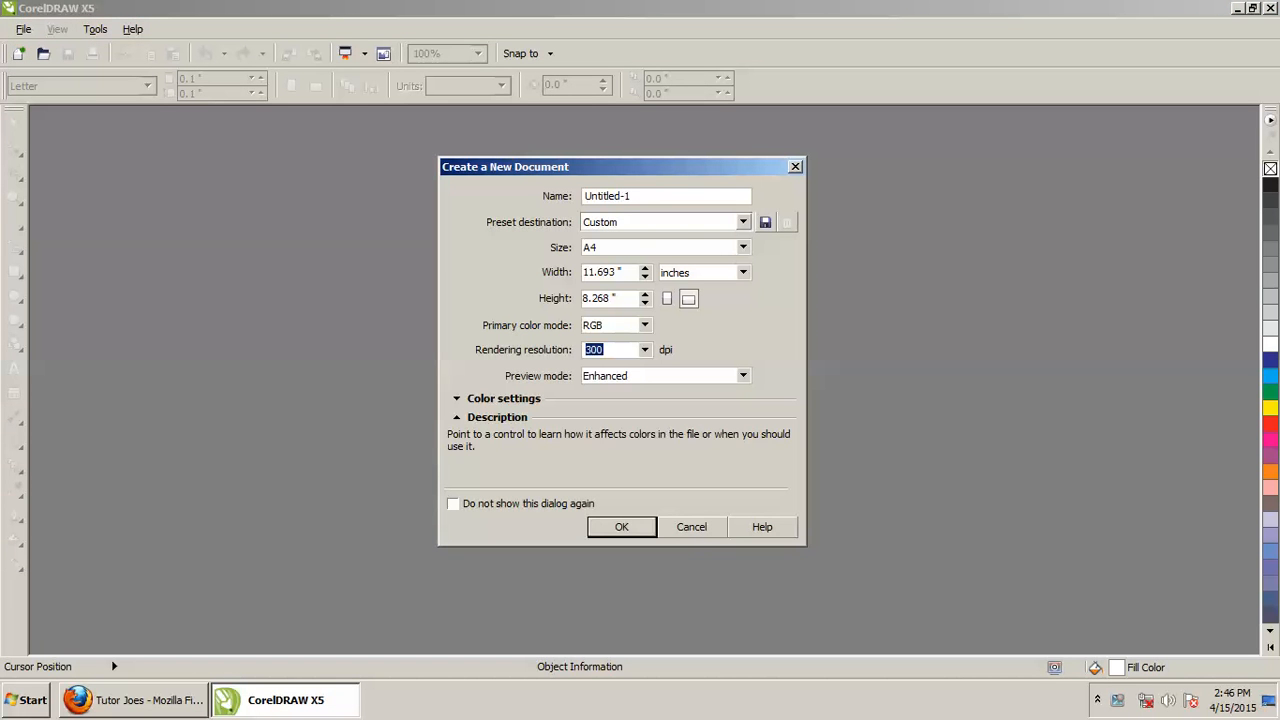
click(608, 196)
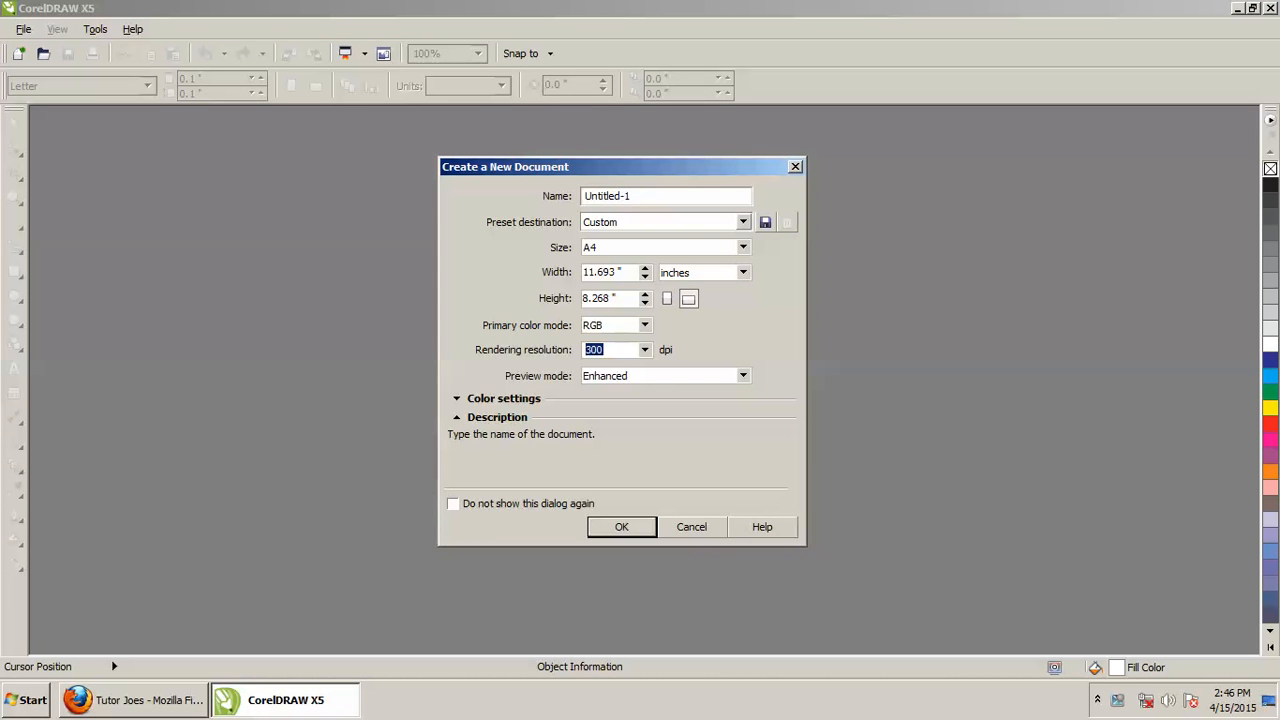
text(wooden text)
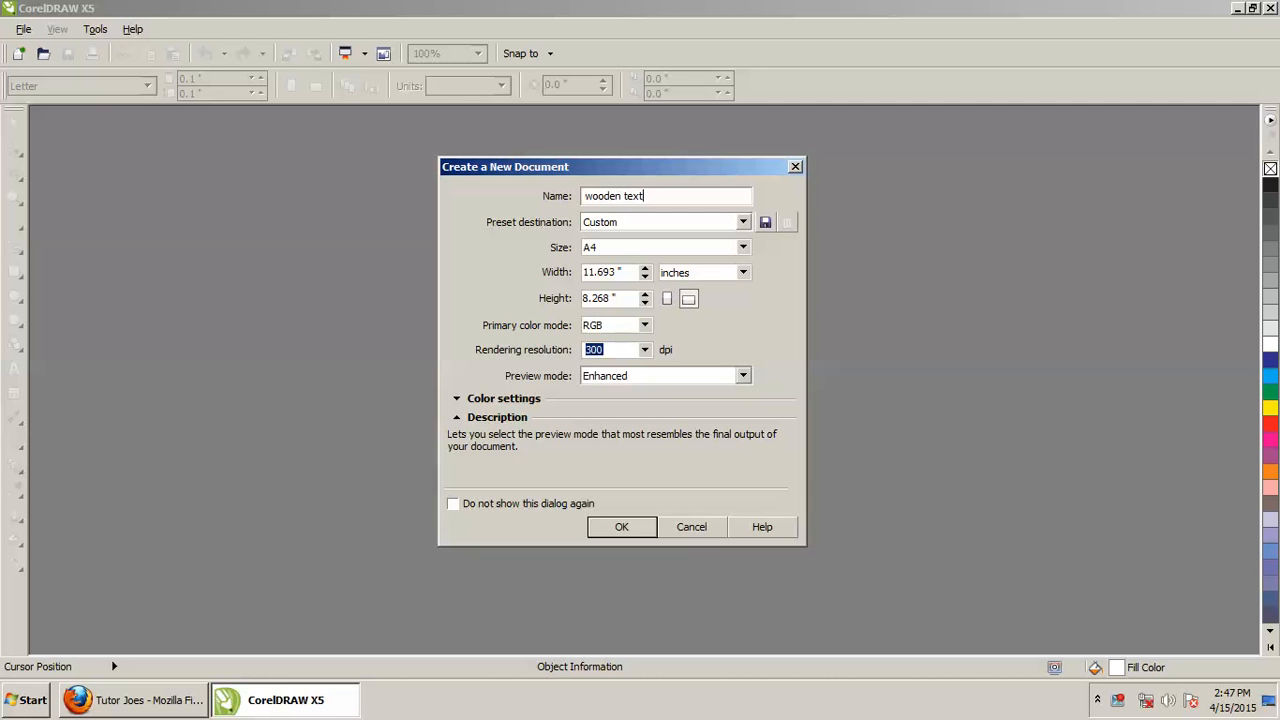
key(Return)
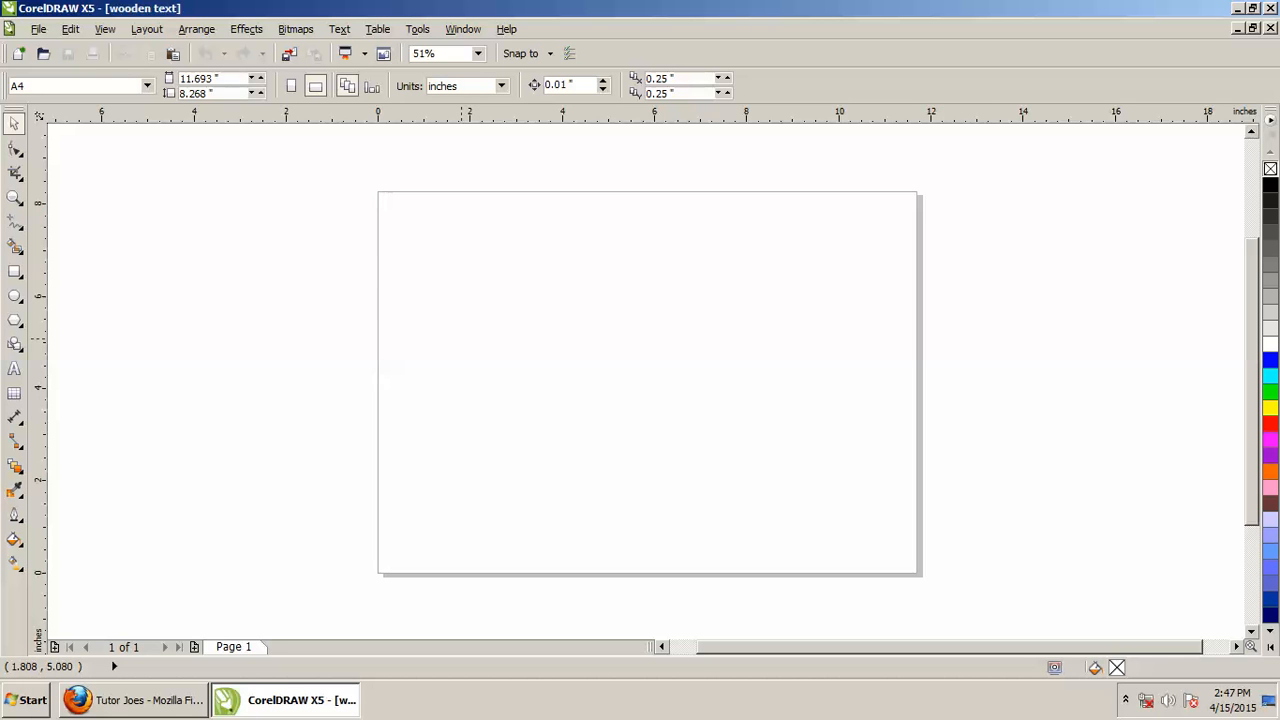
Draw a rectangle about 11.3 by 5.4 inches across the middle of the page and centre it on the page
click(14, 271)
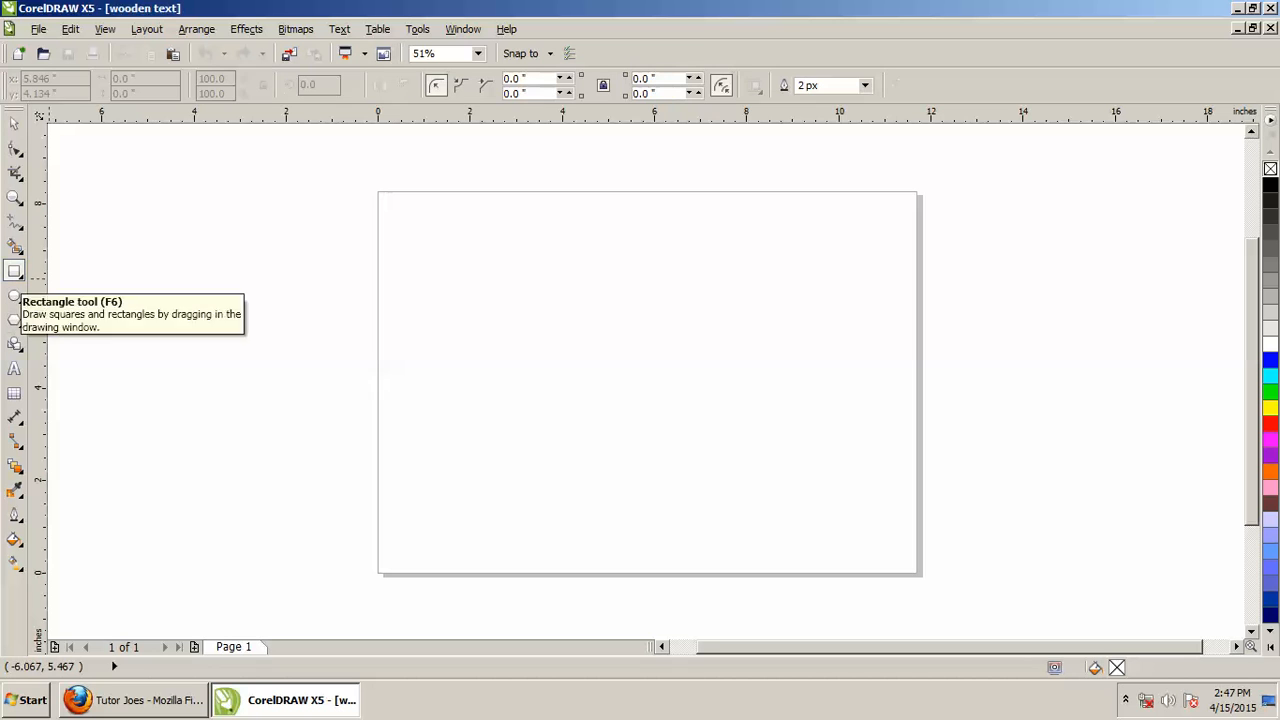
drag(387, 257, 909, 506)
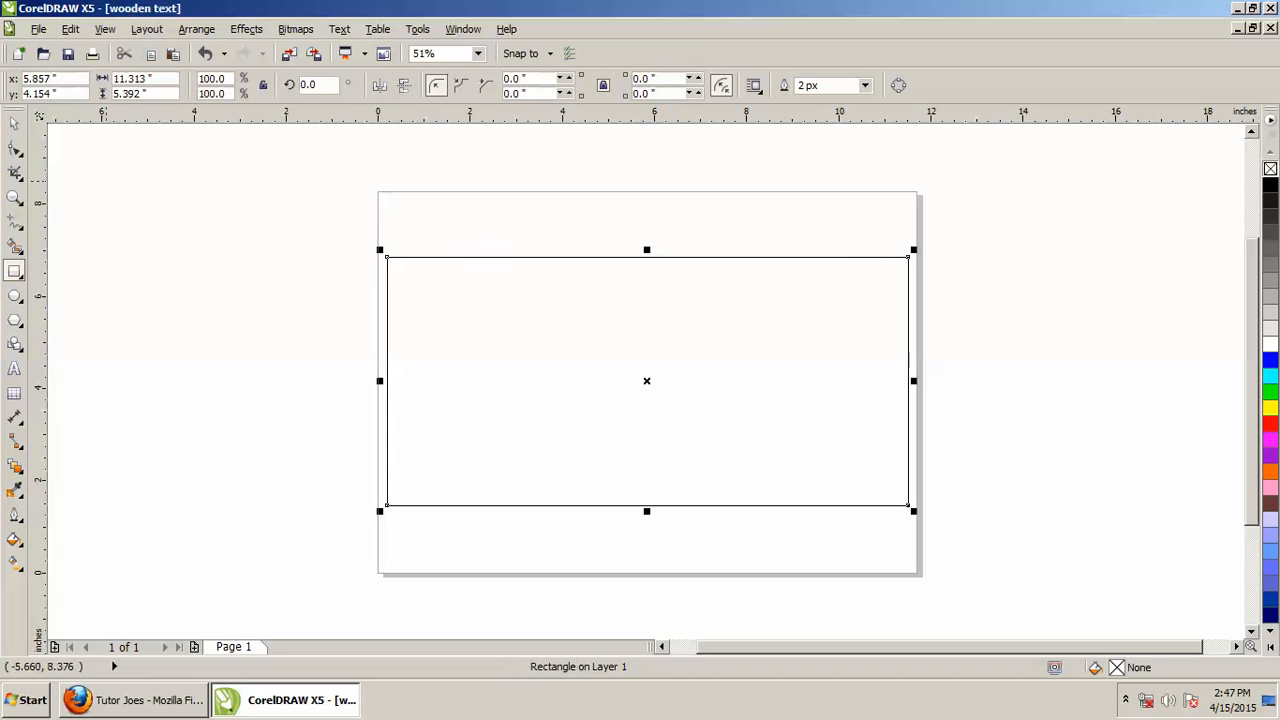
click(14, 124)
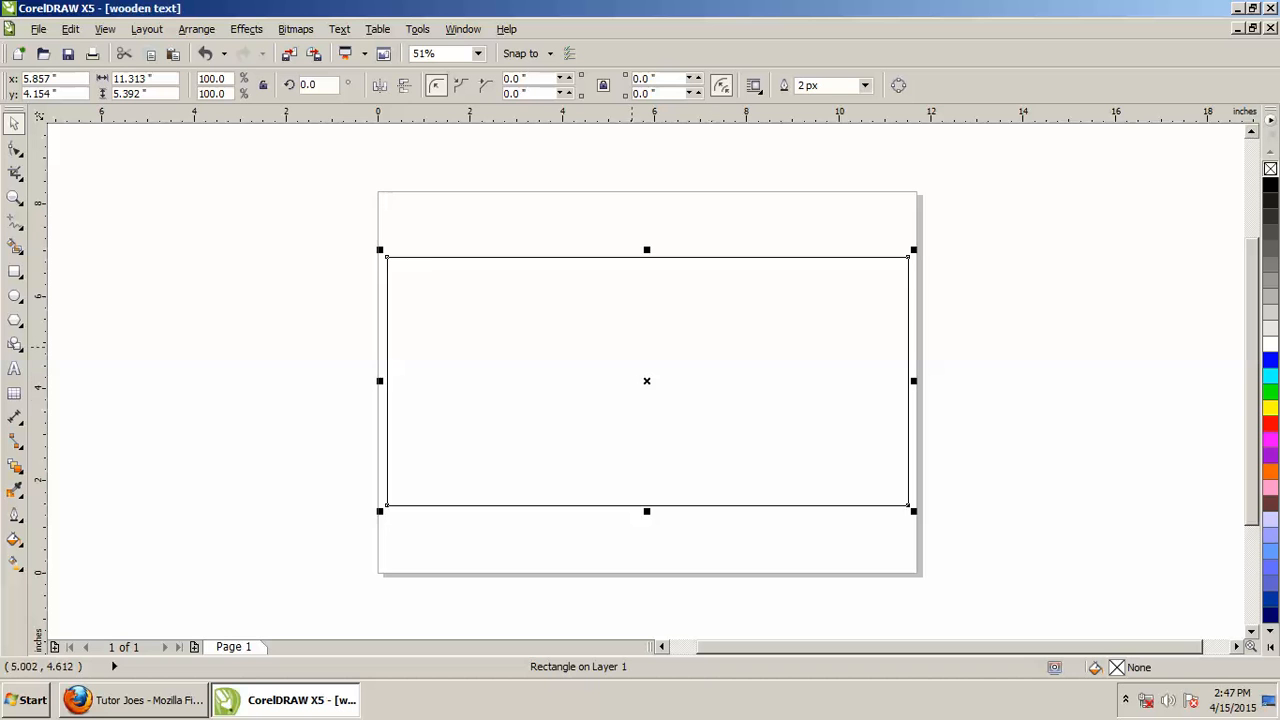
click(196, 29)
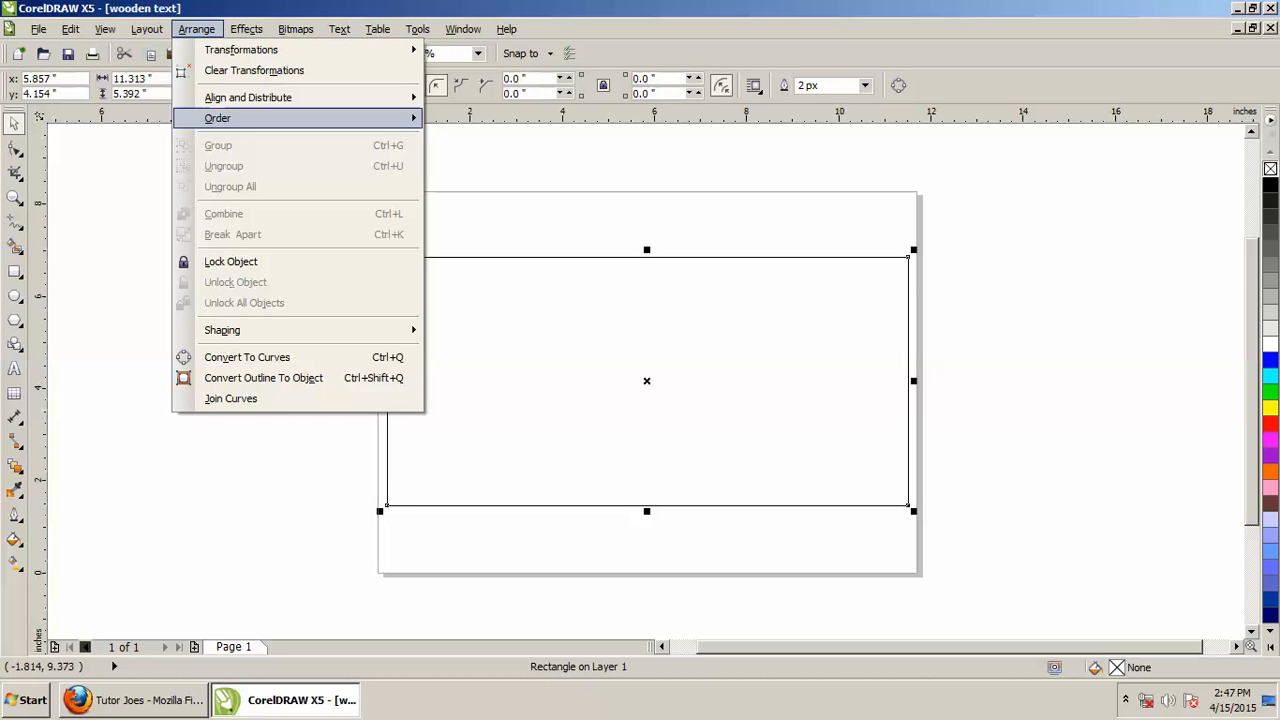
mouse_move(248, 97)
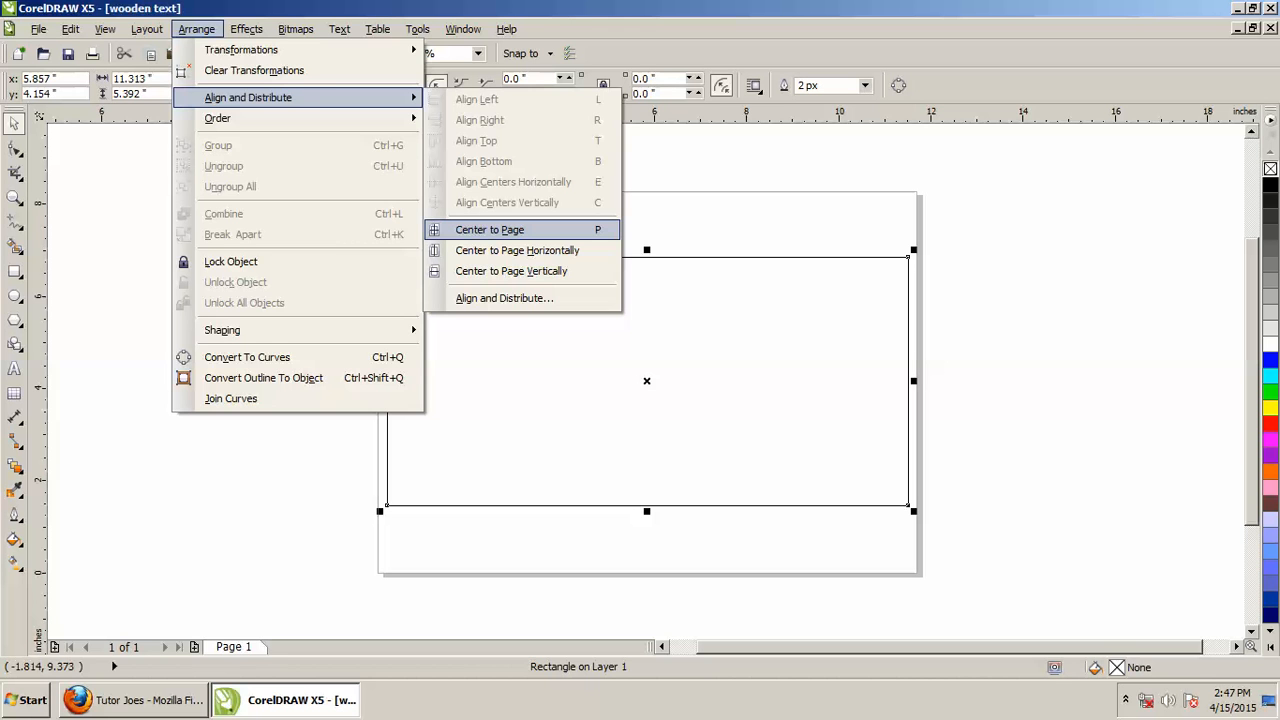
click(490, 230)
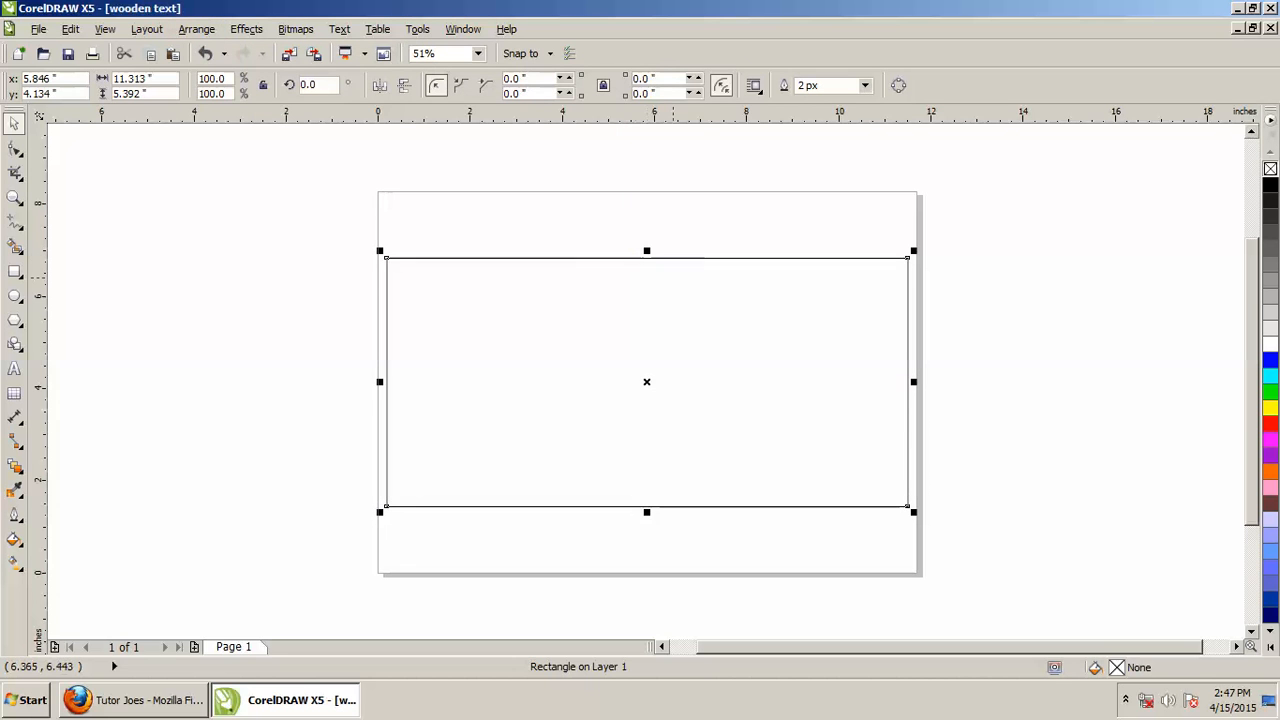
Start a Texture Fill for the rectangle with the Curtains sample, set its 1st color to #BD5408 and refresh the preview
click(655, 310)
click(655, 310)
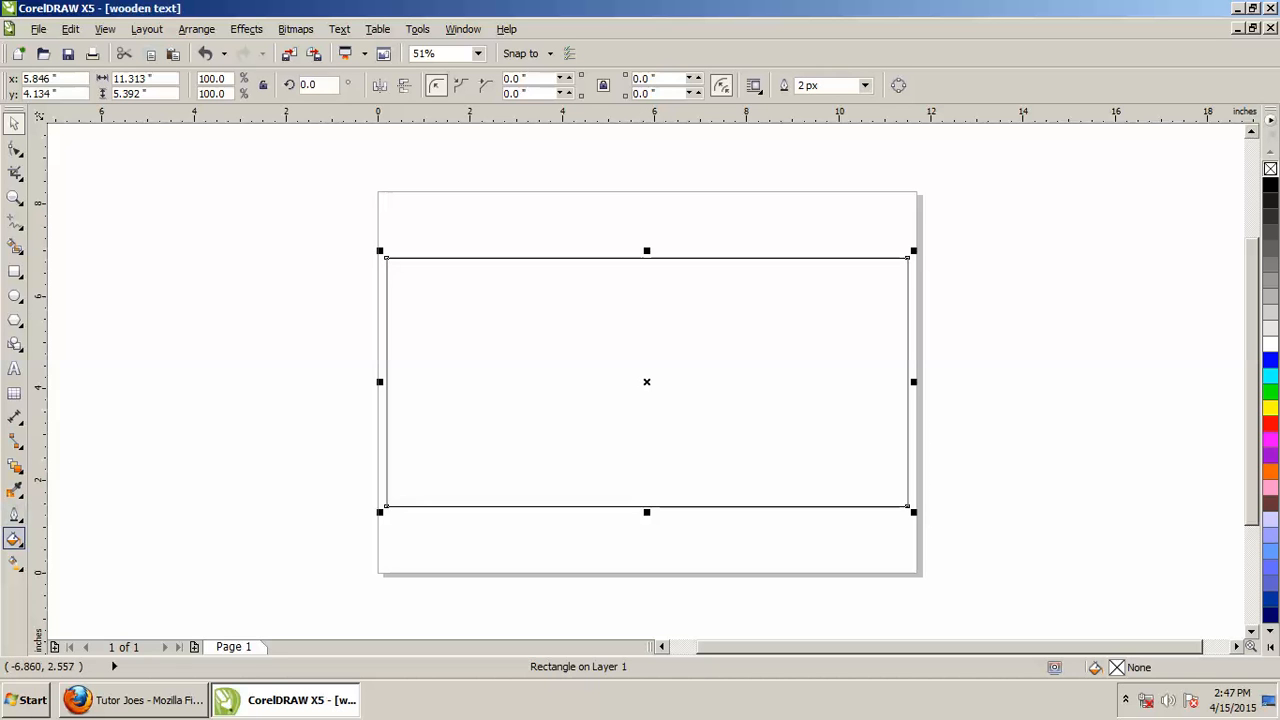
click(14, 540)
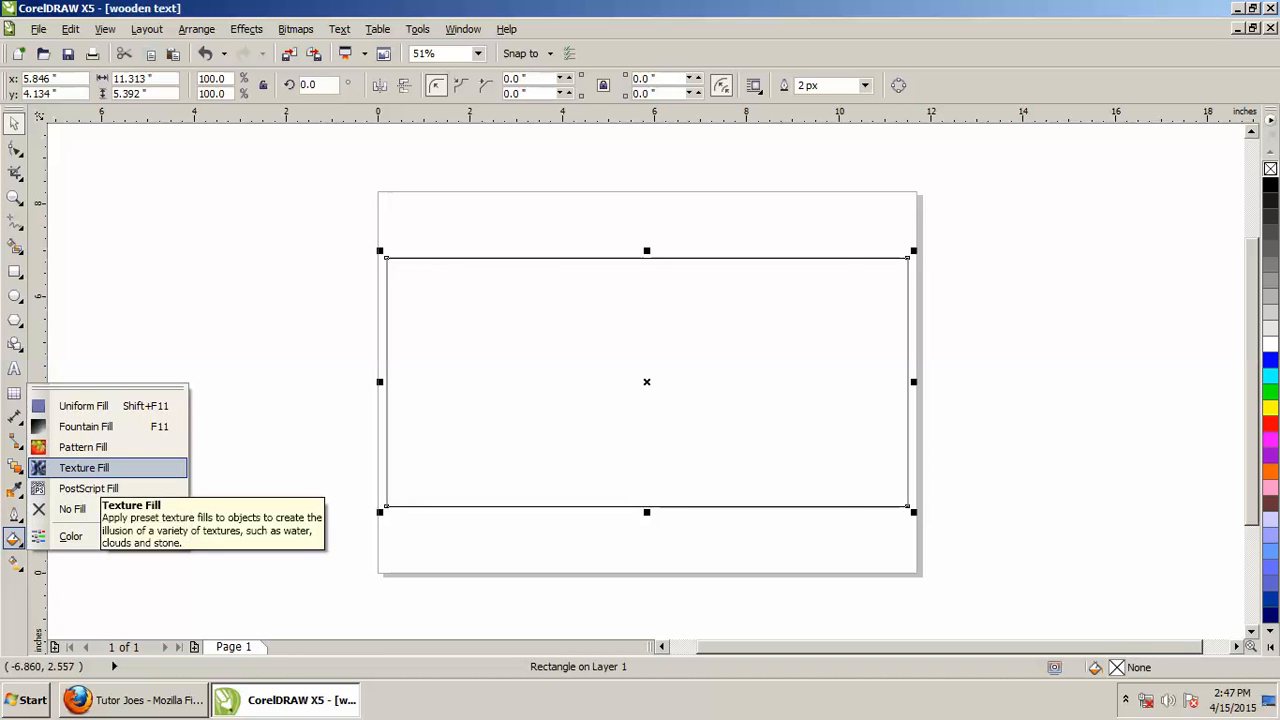
click(84, 467)
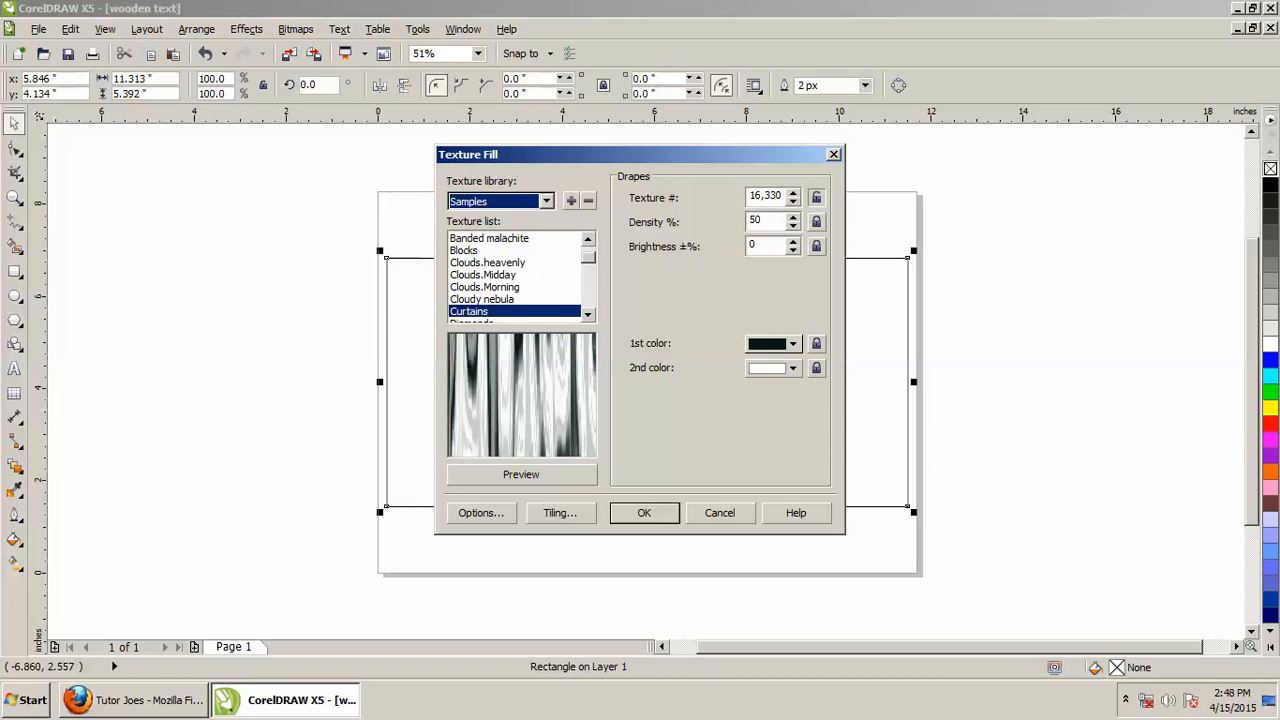
click(793, 344)
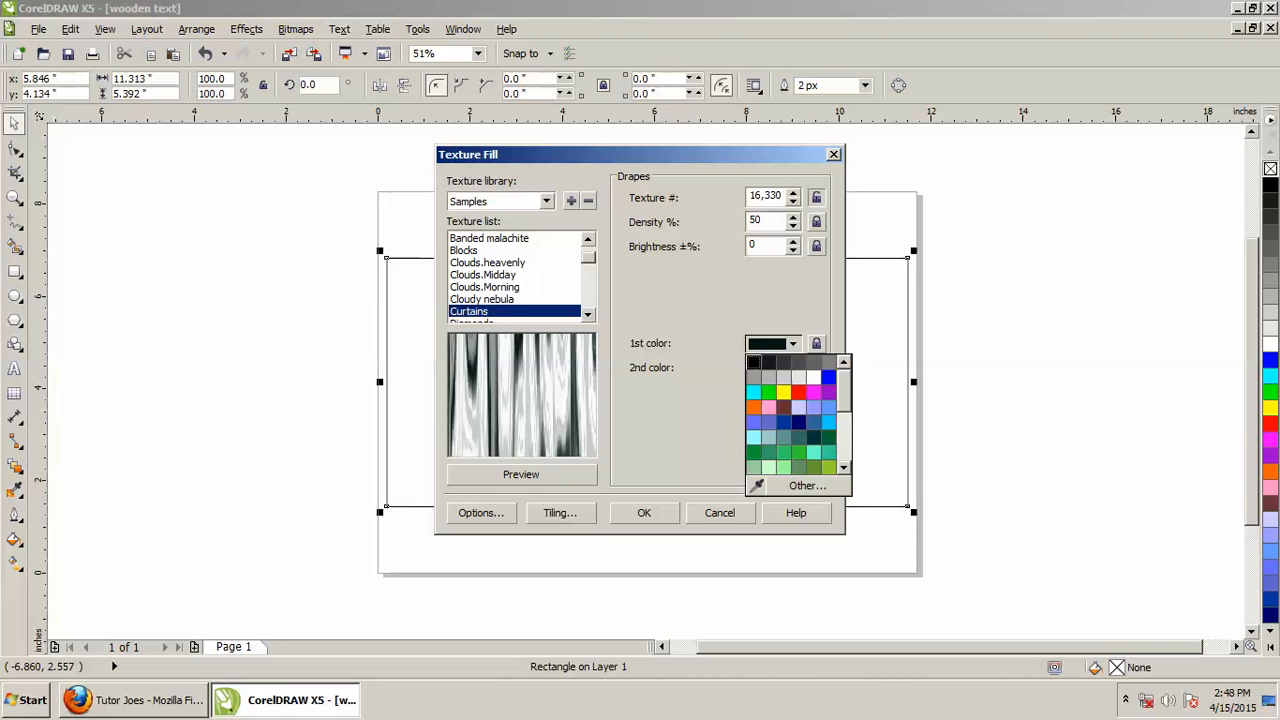
click(805, 485)
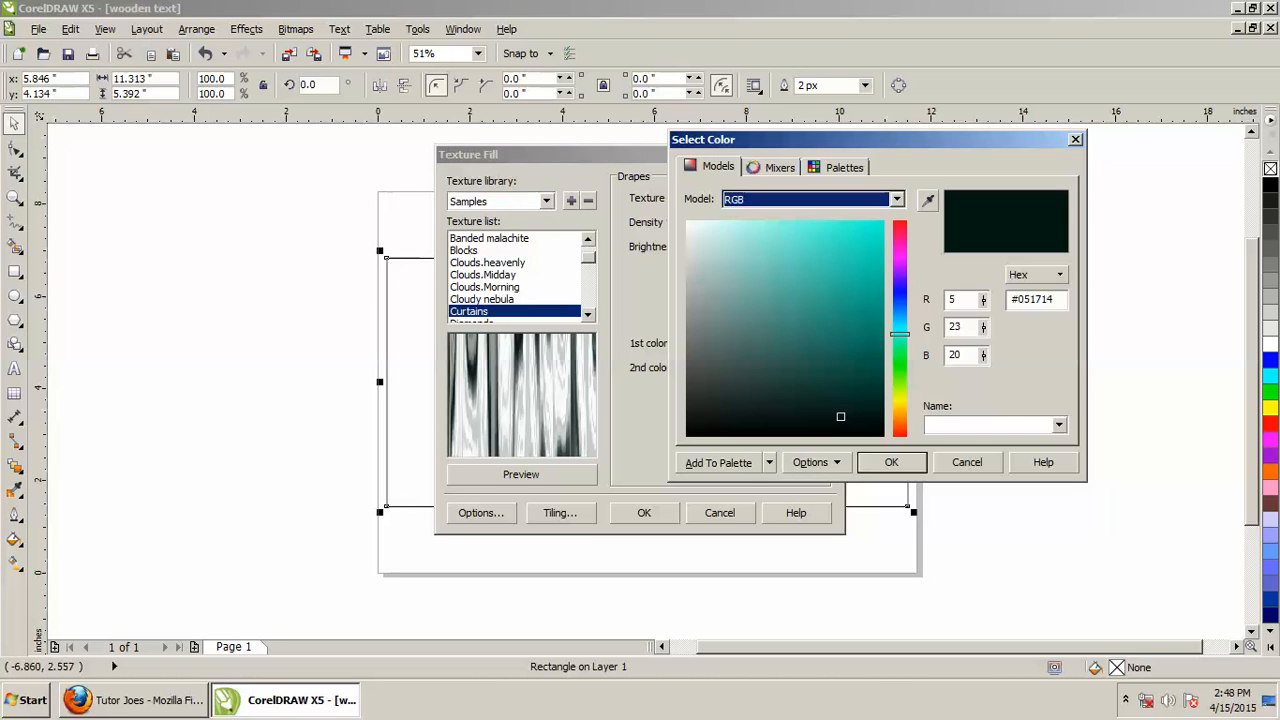
double_click(1027, 300)
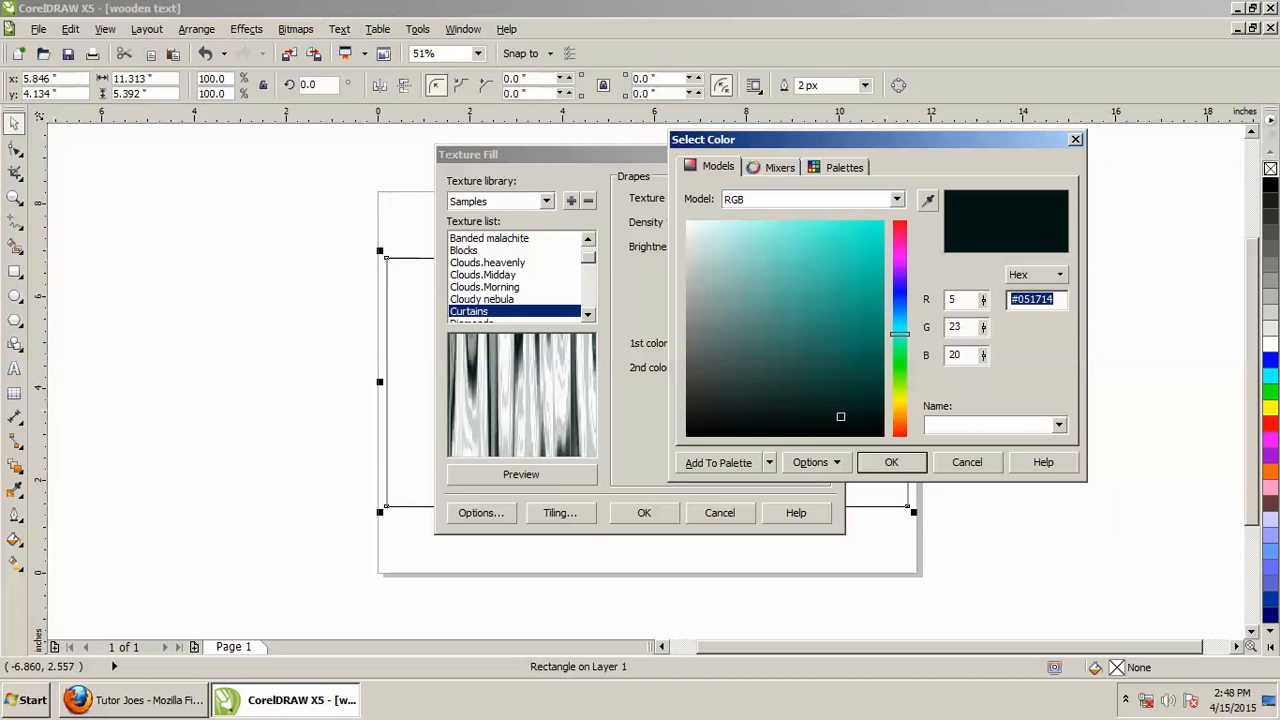
text(#BD5408)
key(Return)
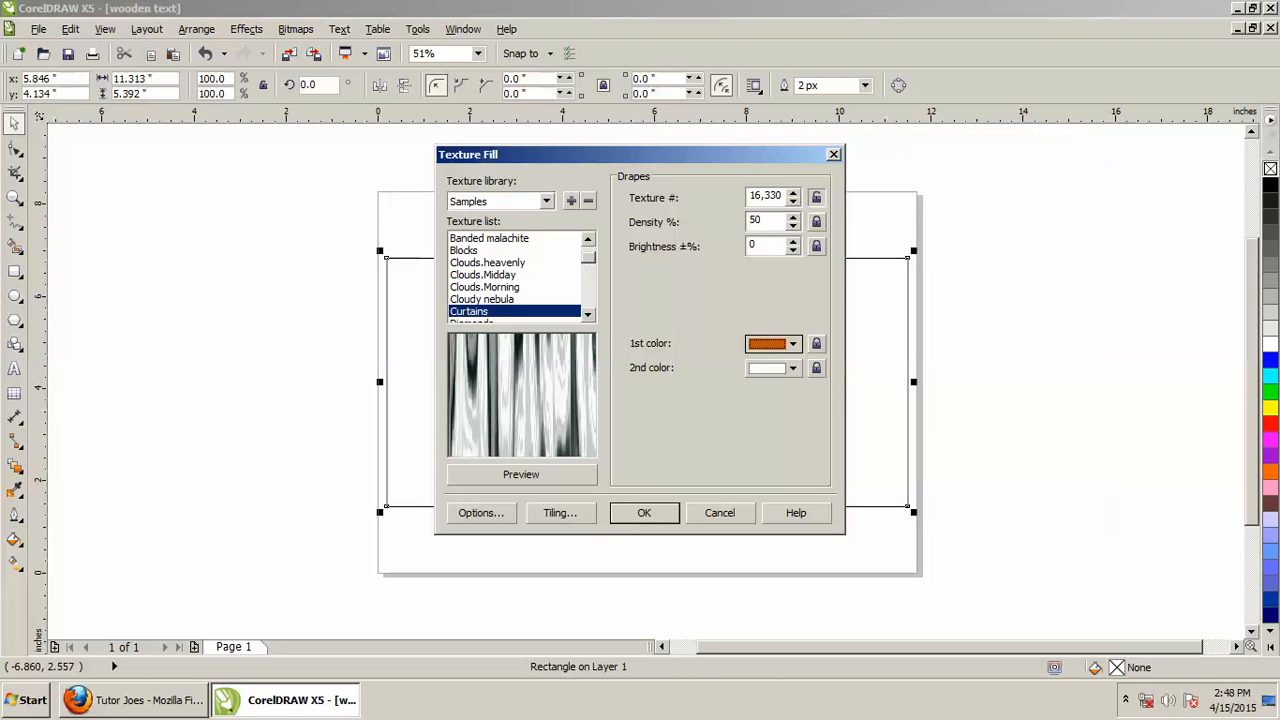
click(521, 474)
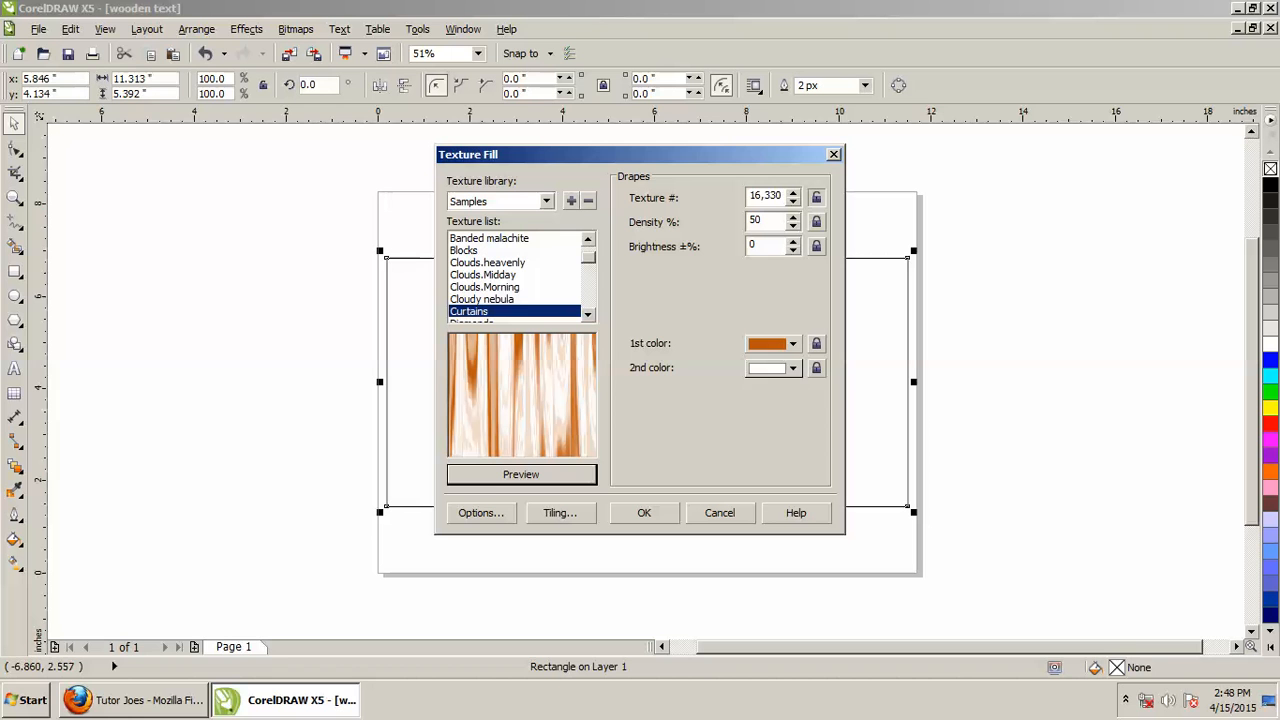
Set the Curtains texture's 2nd color to #9C4000, refresh the preview and apply the fill to the rectangle
click(780, 368)
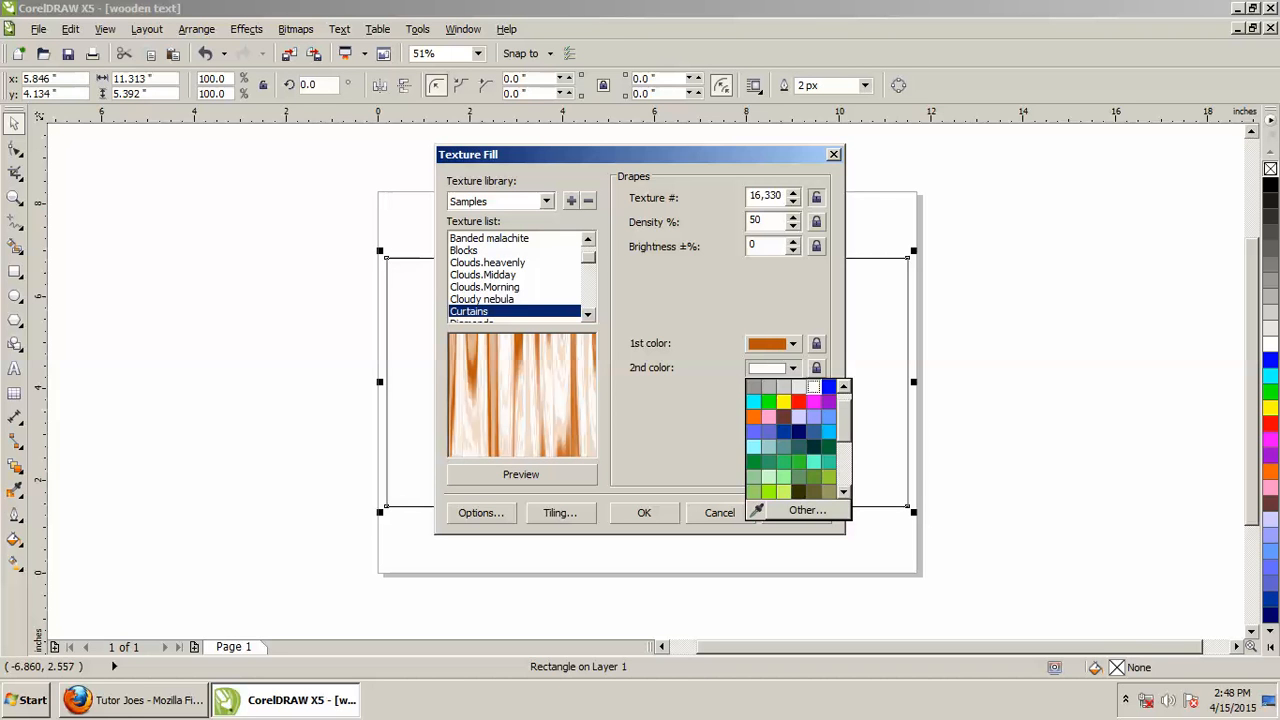
click(808, 510)
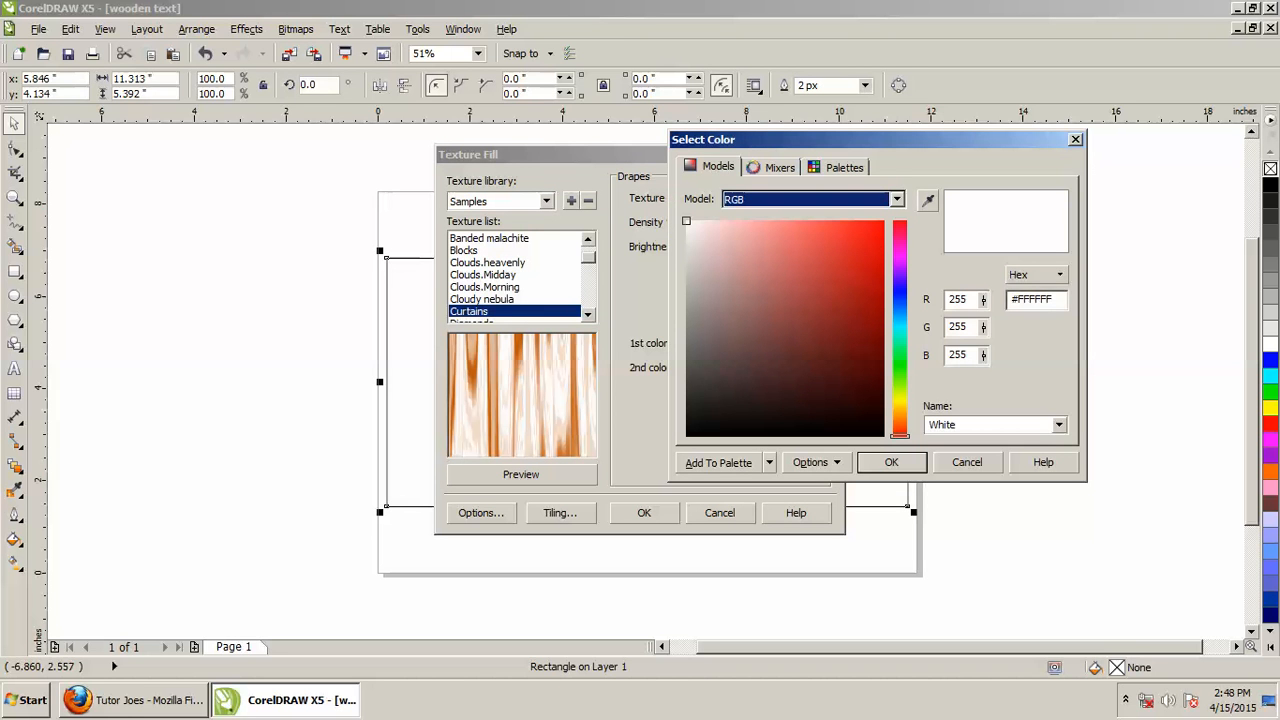
double_click(1033, 300)
text(#9C4000)
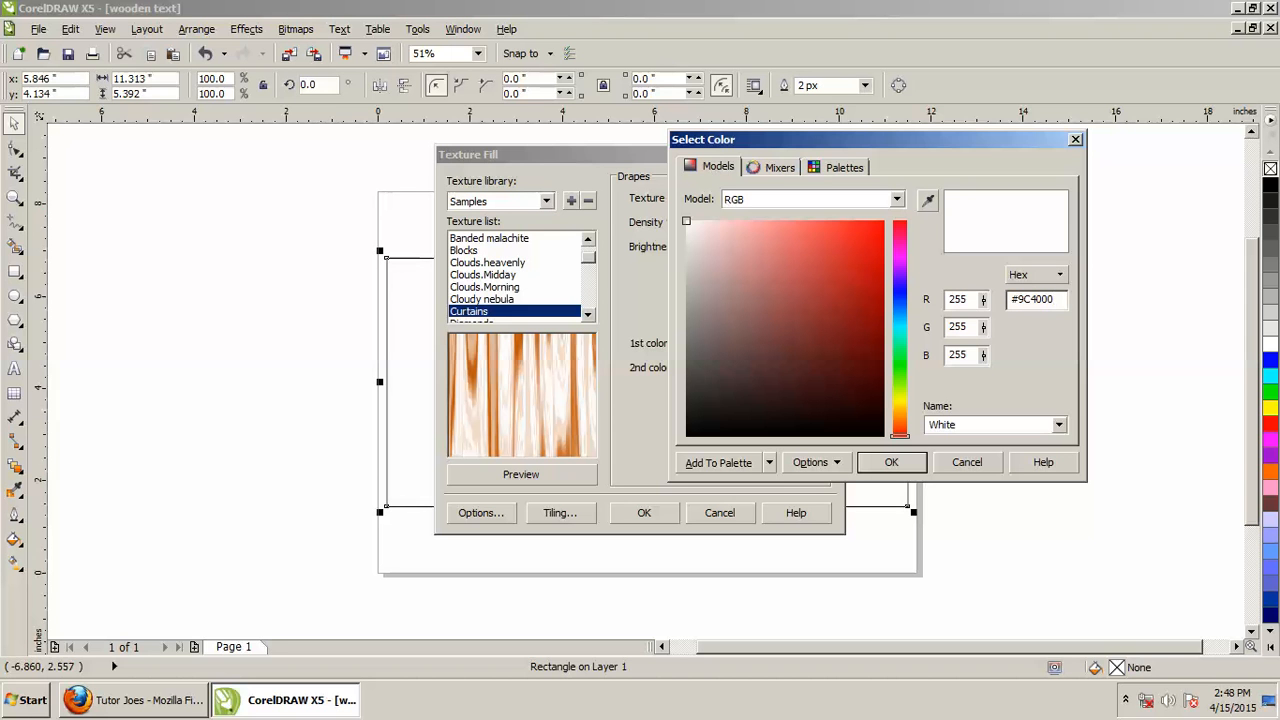
click(891, 462)
click(521, 475)
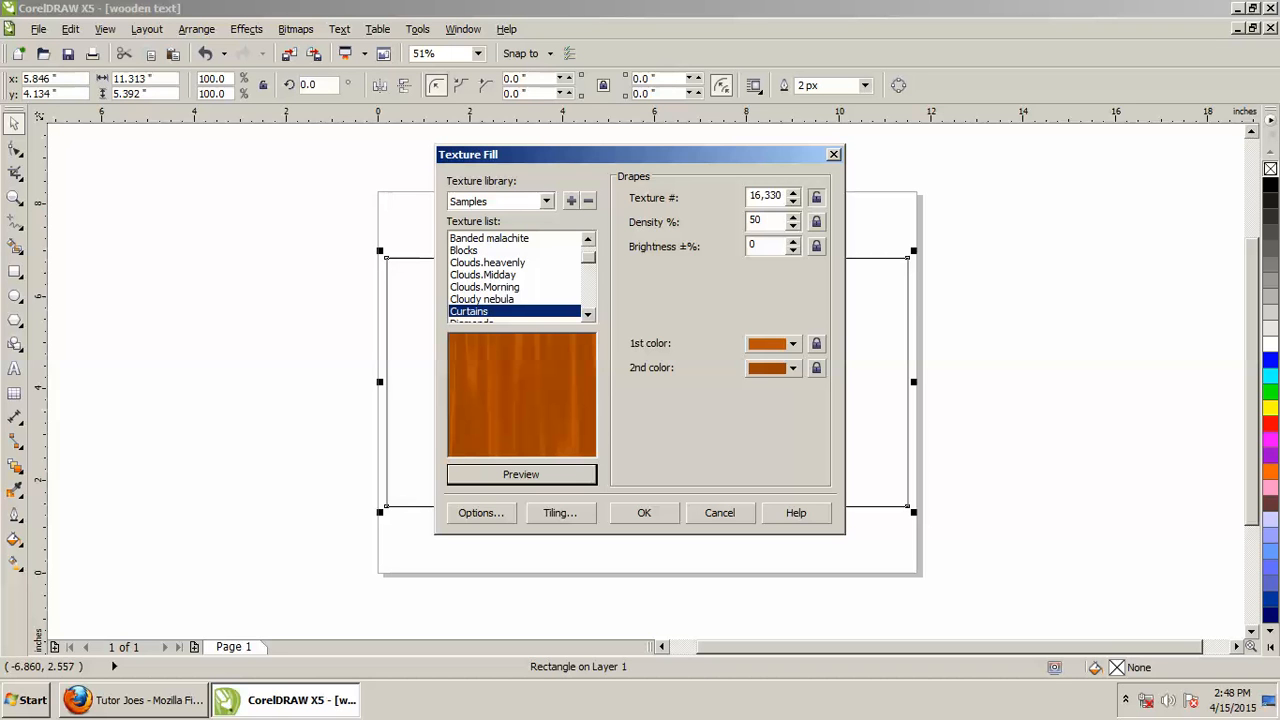
click(644, 512)
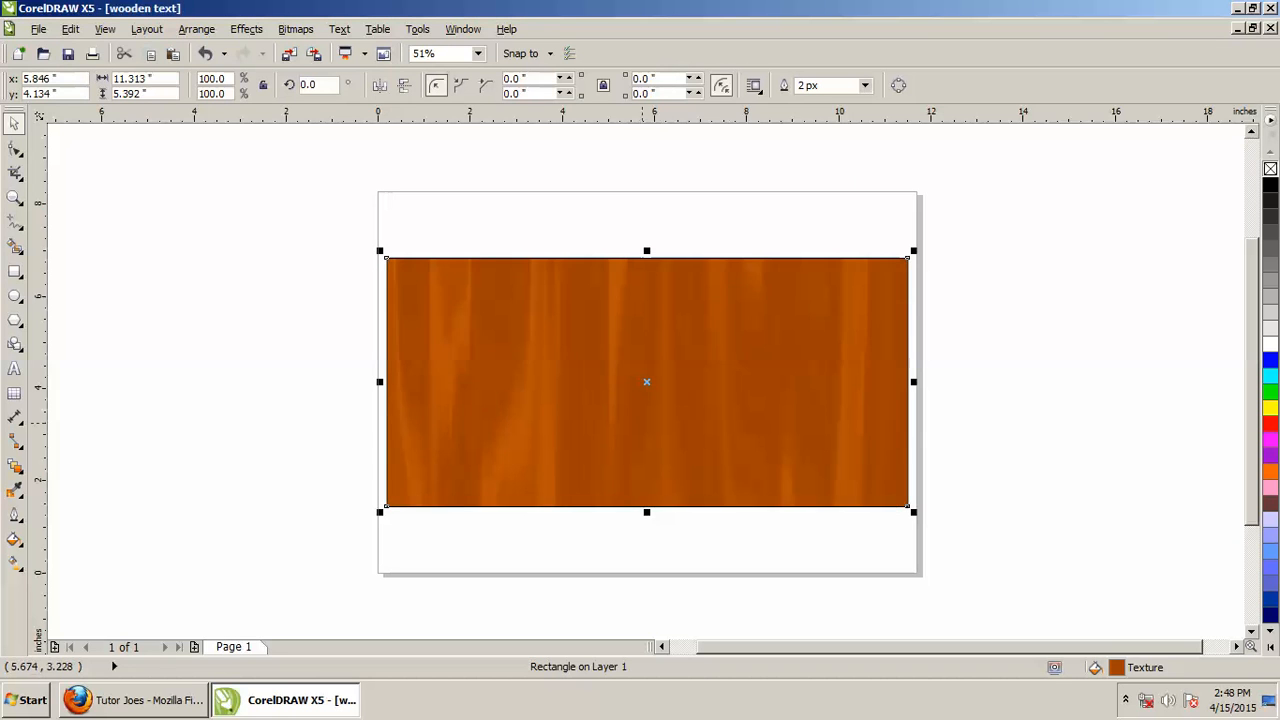
Stretch the textured rectangle upward to a height of about 5.96 inches and centre it on the page again
scroll(643, 422, up, 1)
scroll(638, 372, down, 1)
click(931, 291)
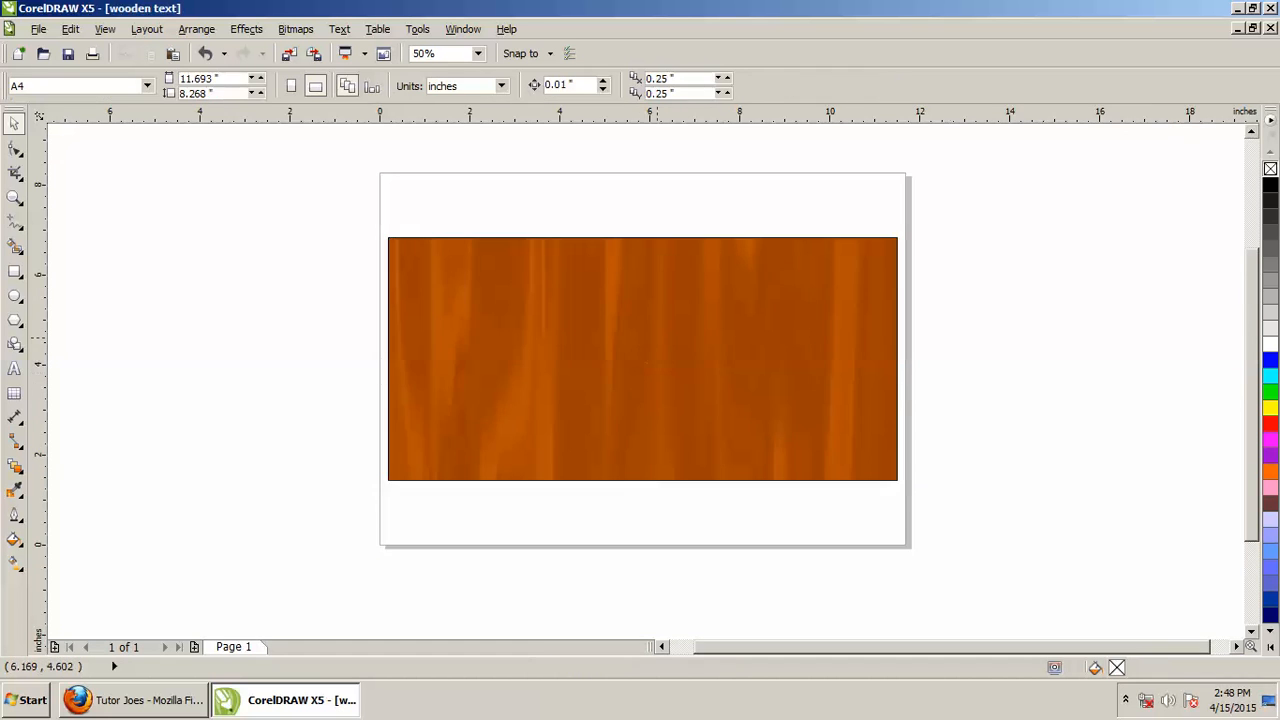
scroll(657, 338, up, 1)
click(657, 338)
scroll(657, 336, down, 1)
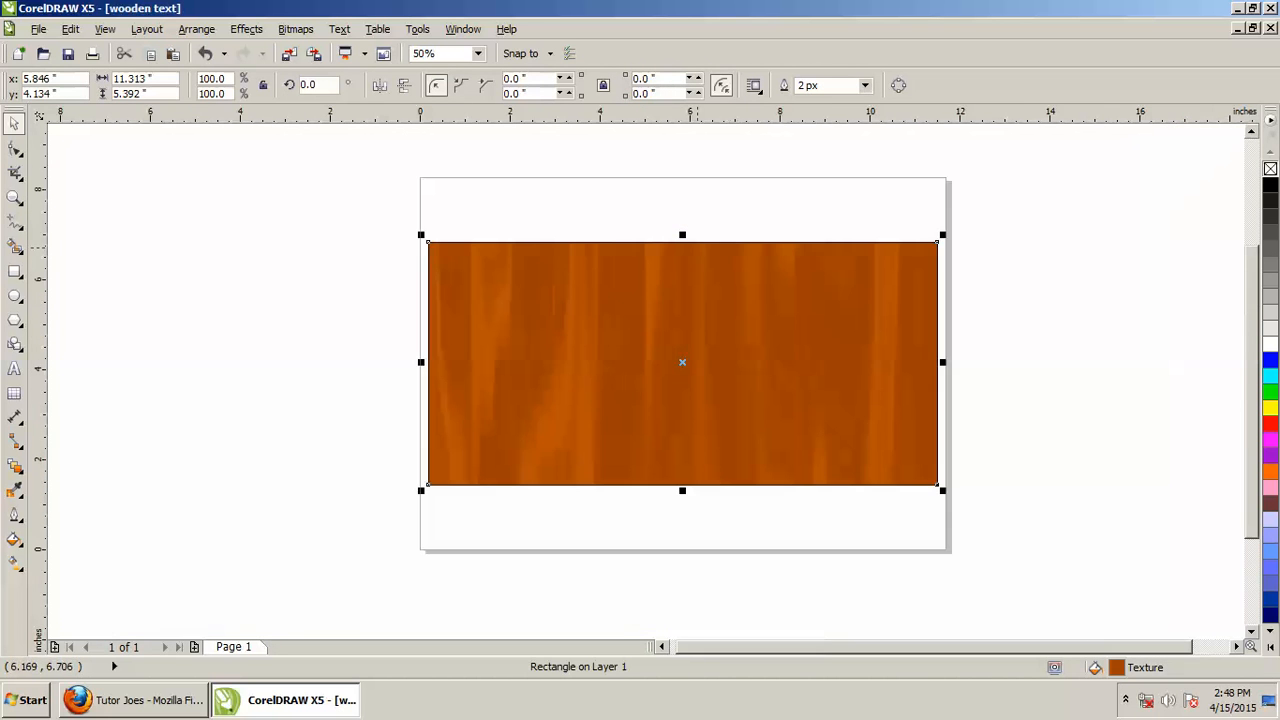
drag(683, 242, 683, 212)
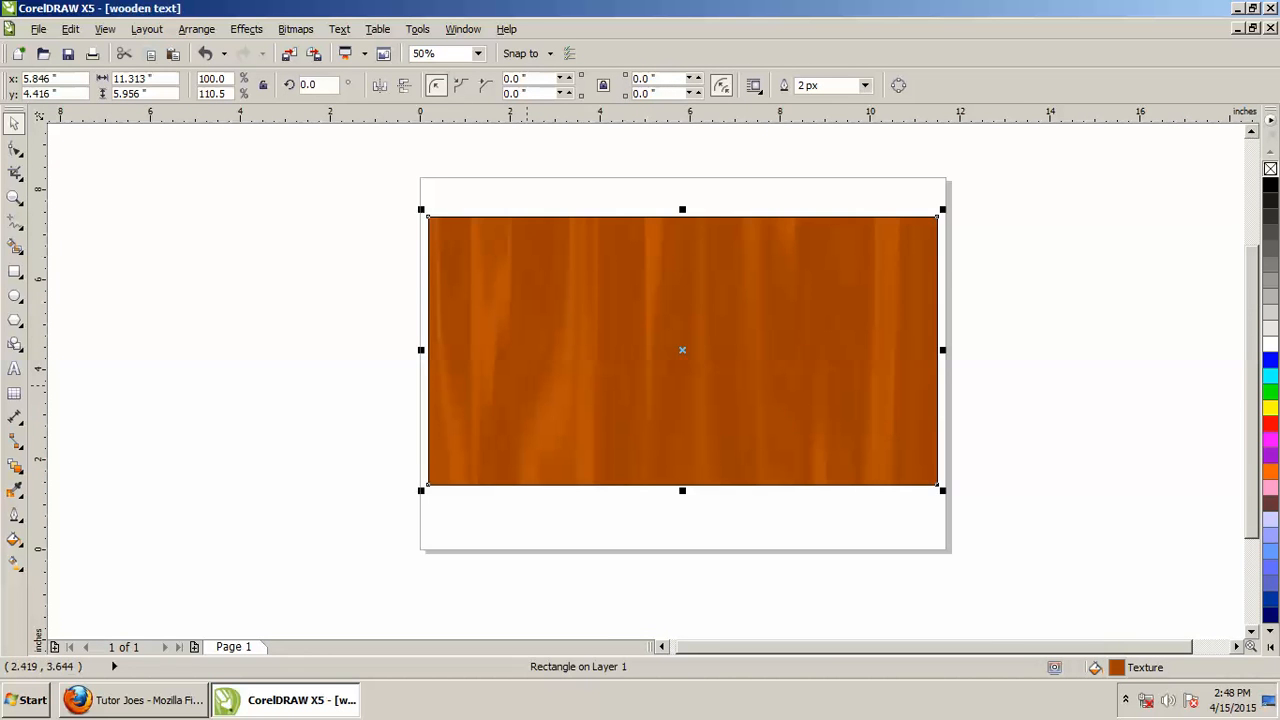
key(p)
click(957, 420)
Remove the outline from the wood-textured rectangle and deselect it
click(829, 378)
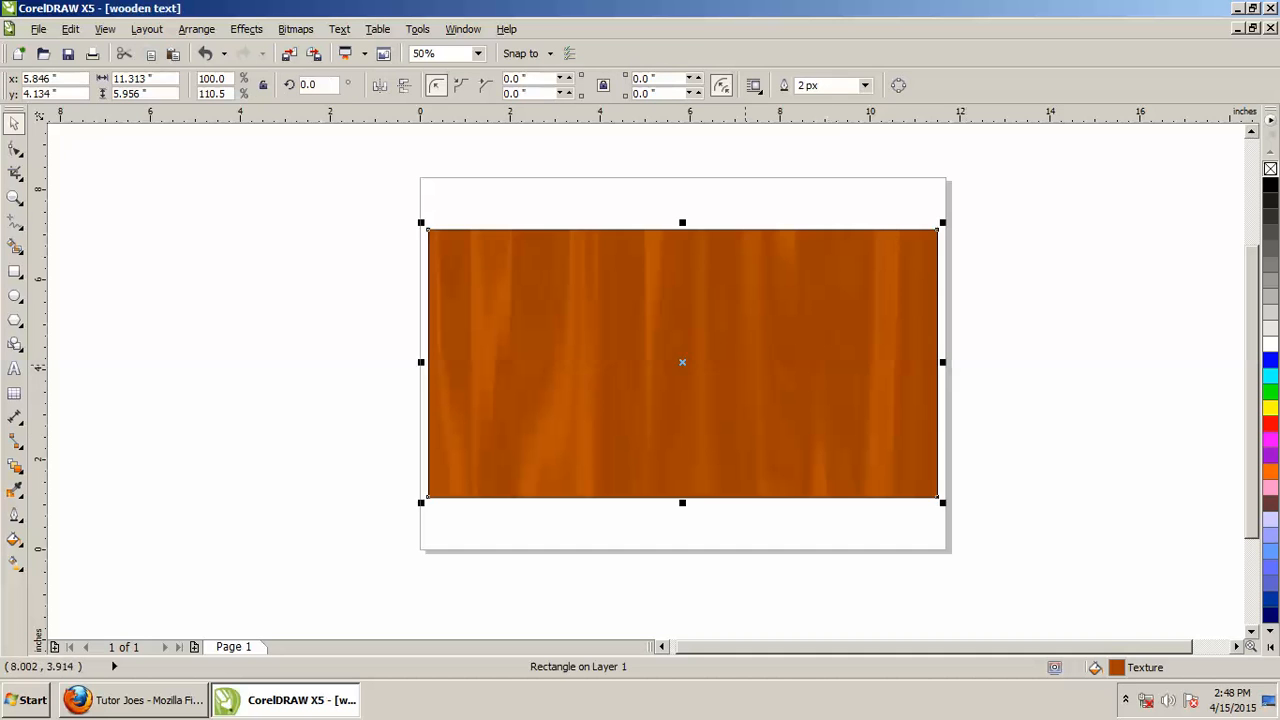
right_click(1270, 169)
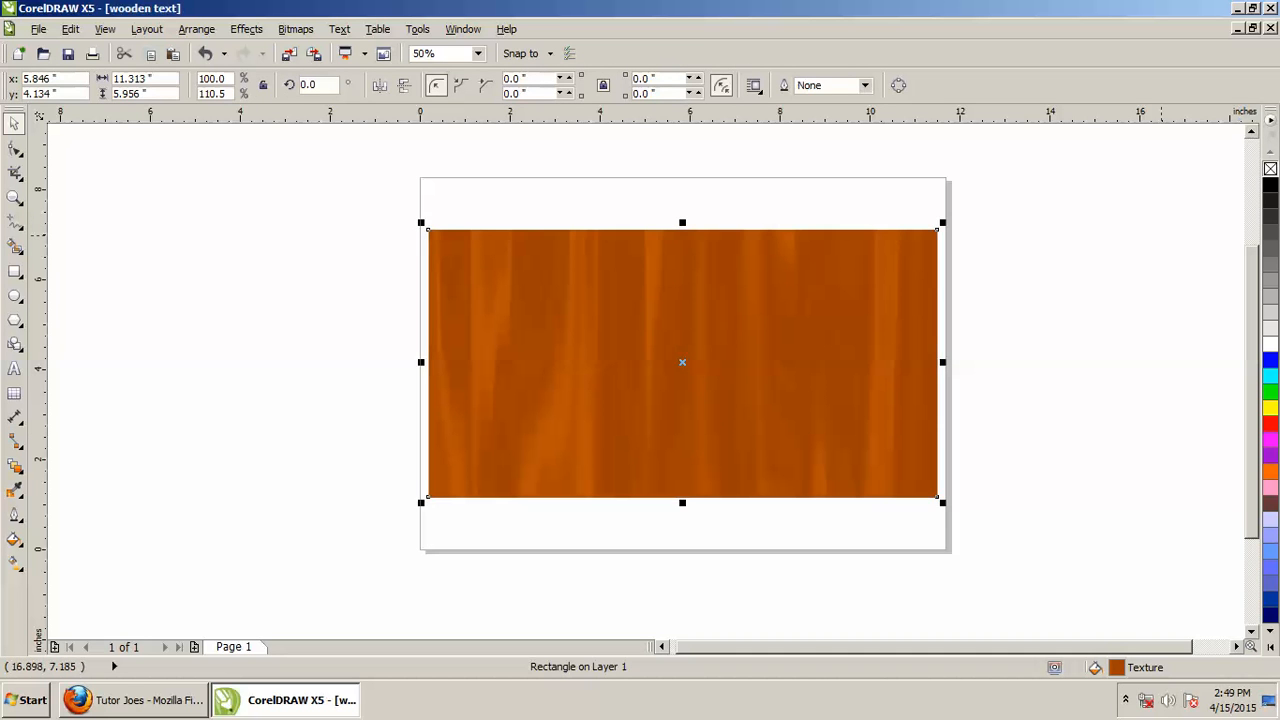
click(1050, 270)
scroll(743, 360, up, 1)
scroll(743, 360, down, 1)
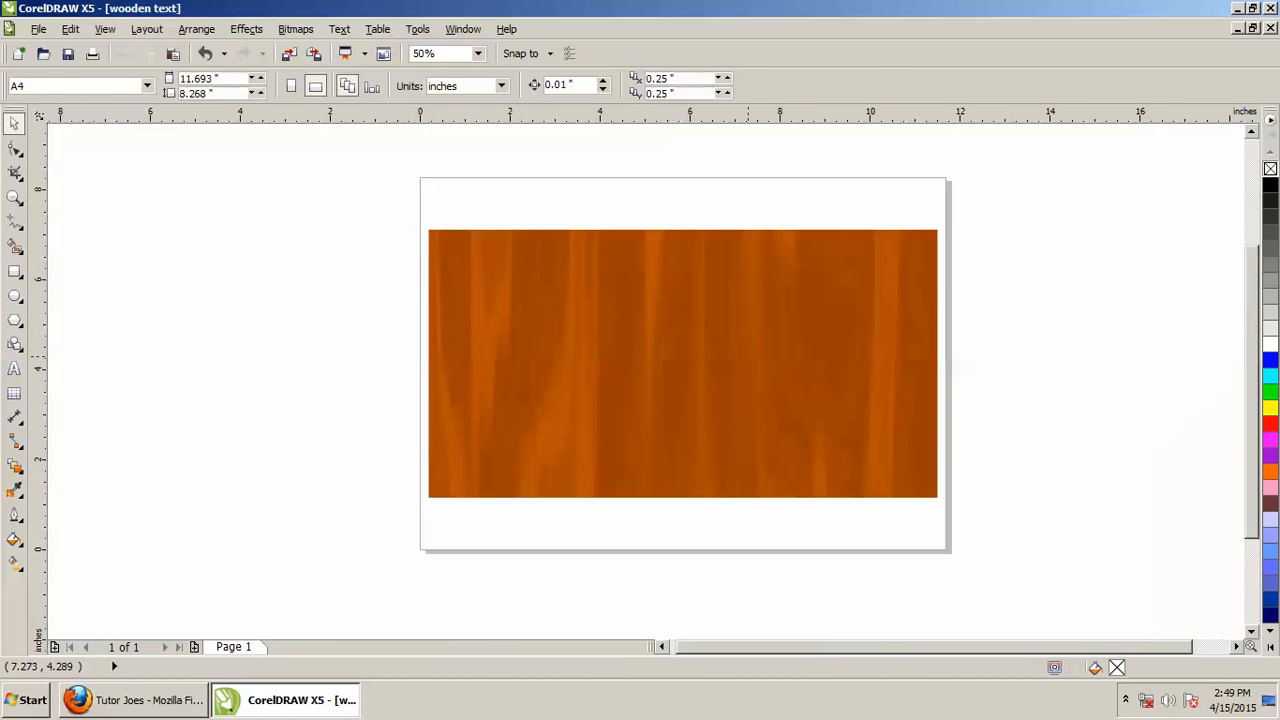
Duplicate the wood-textured rectangle, move the copy off the page to its left, and reselect the original
click(748, 355)
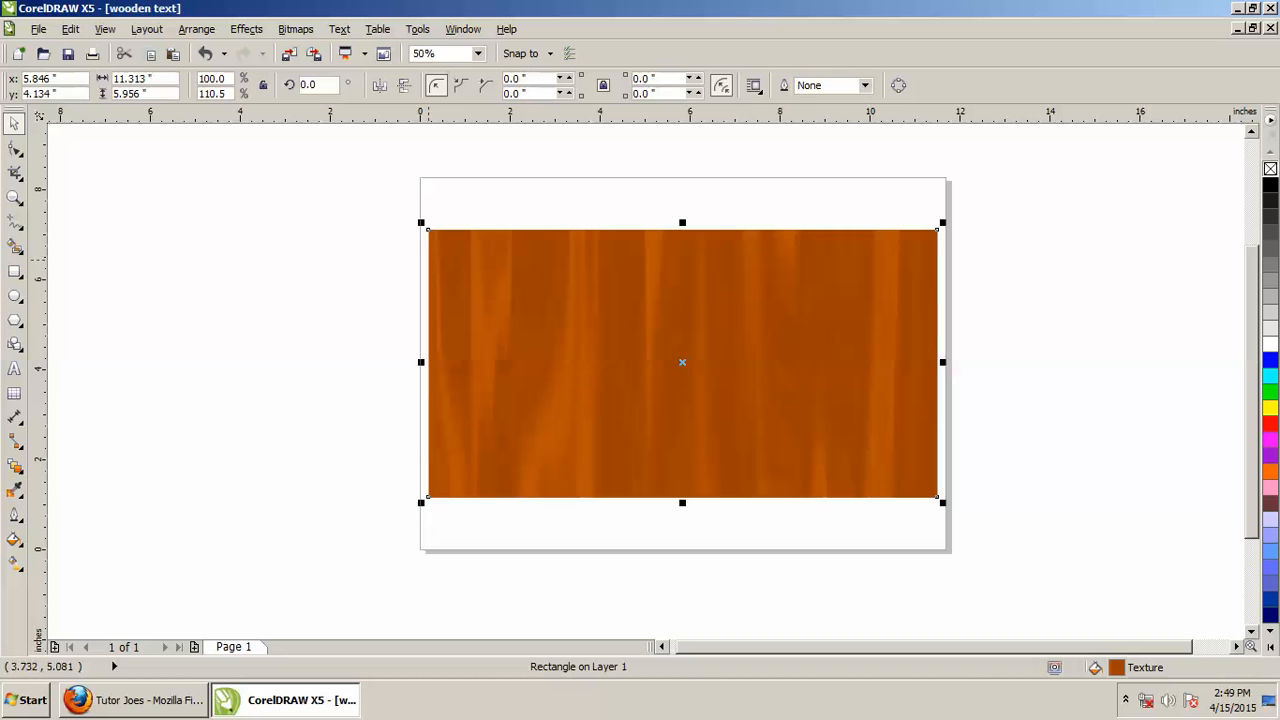
click(70, 29)
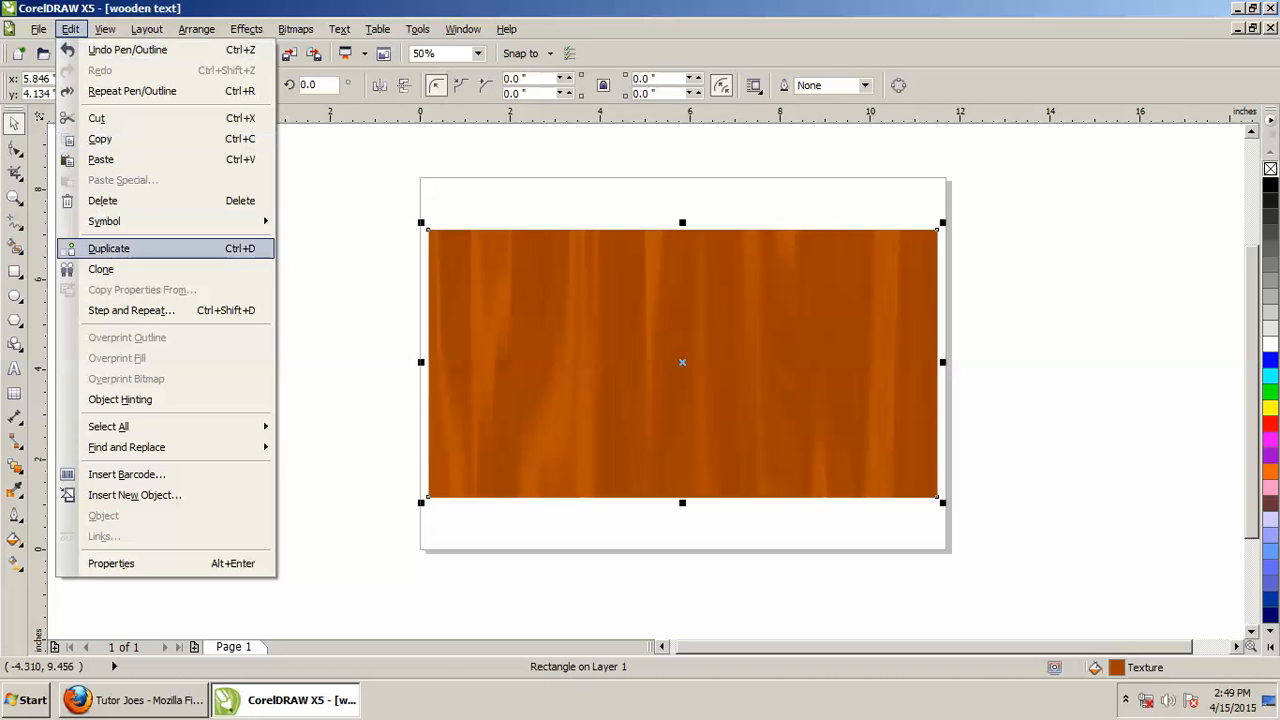
click(108, 248)
drag(932, 305, 337, 321)
click(522, 340)
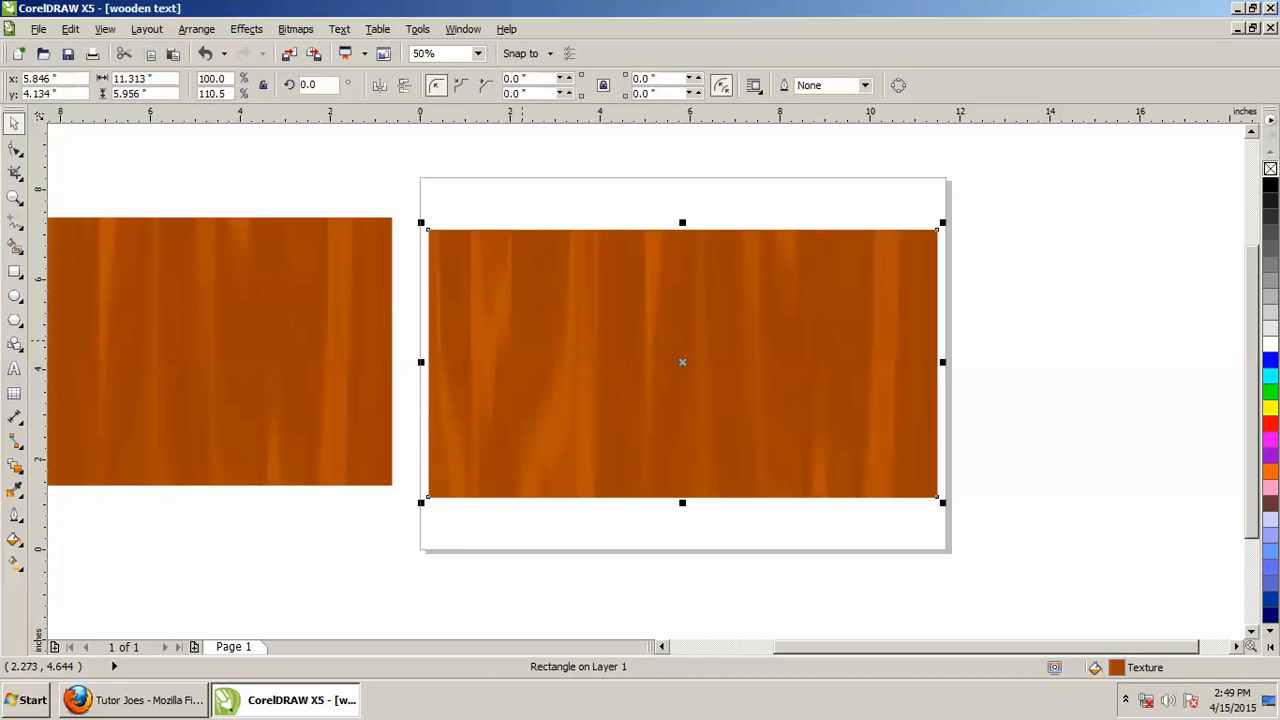
click(252, 372)
click(684, 386)
Add the artistic text "Tutor Joes" on the wood-textured rectangle on the page
scroll(694, 382, up, 1)
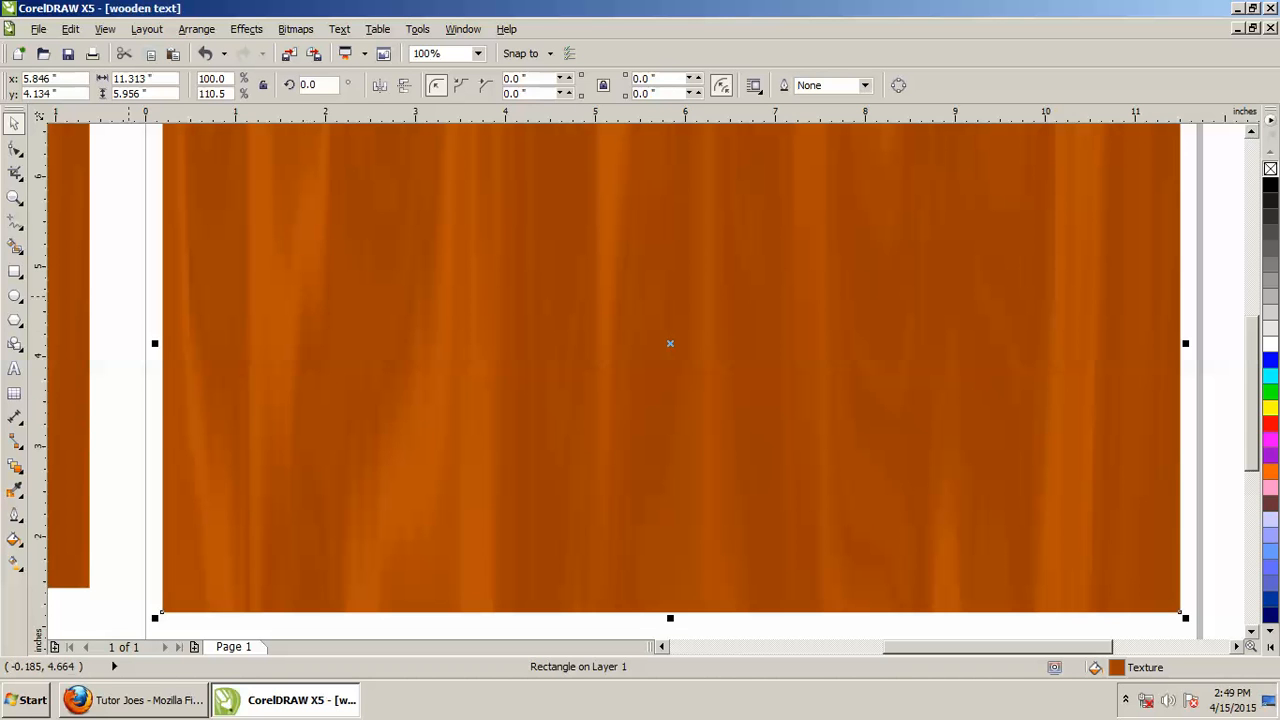
click(14, 369)
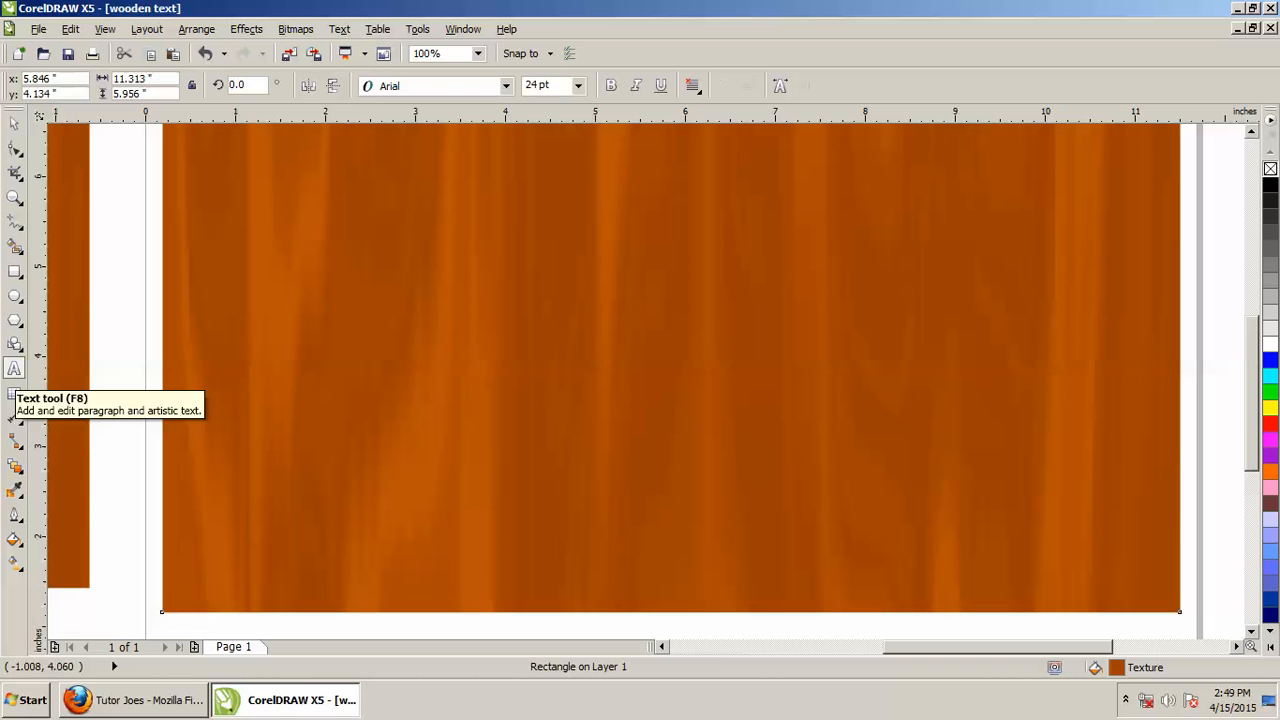
click(349, 319)
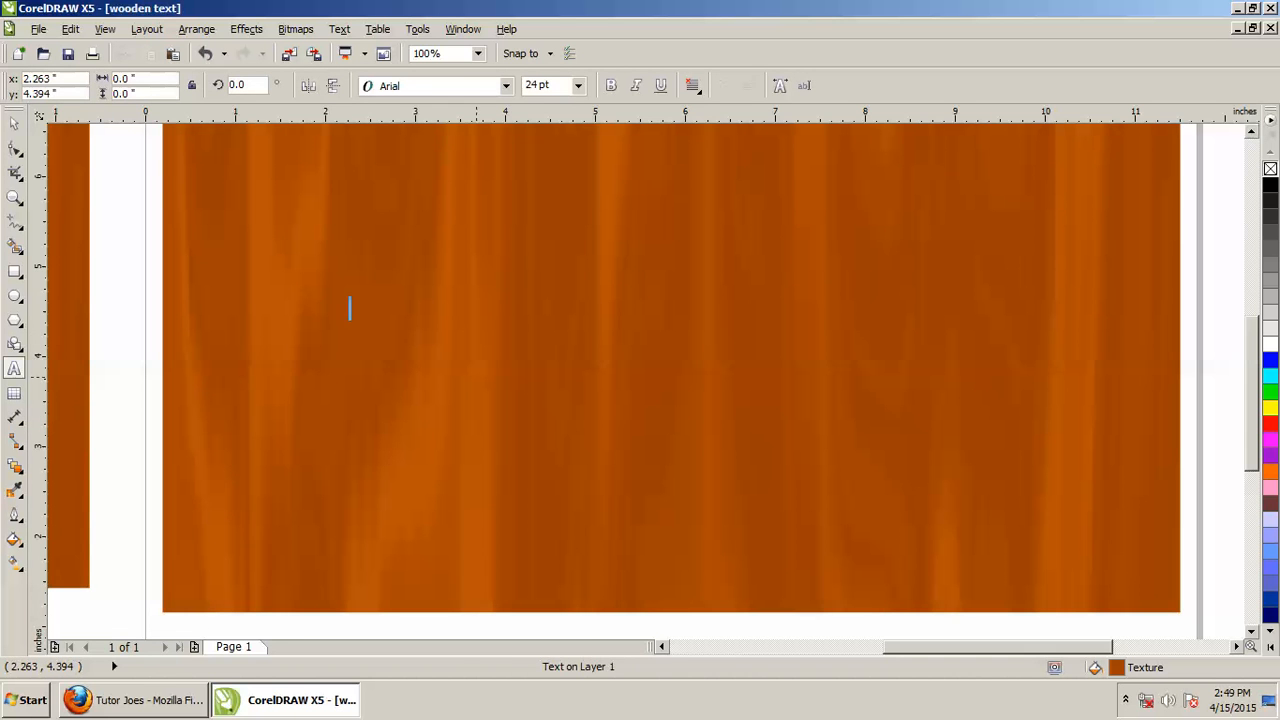
text(Tutor)
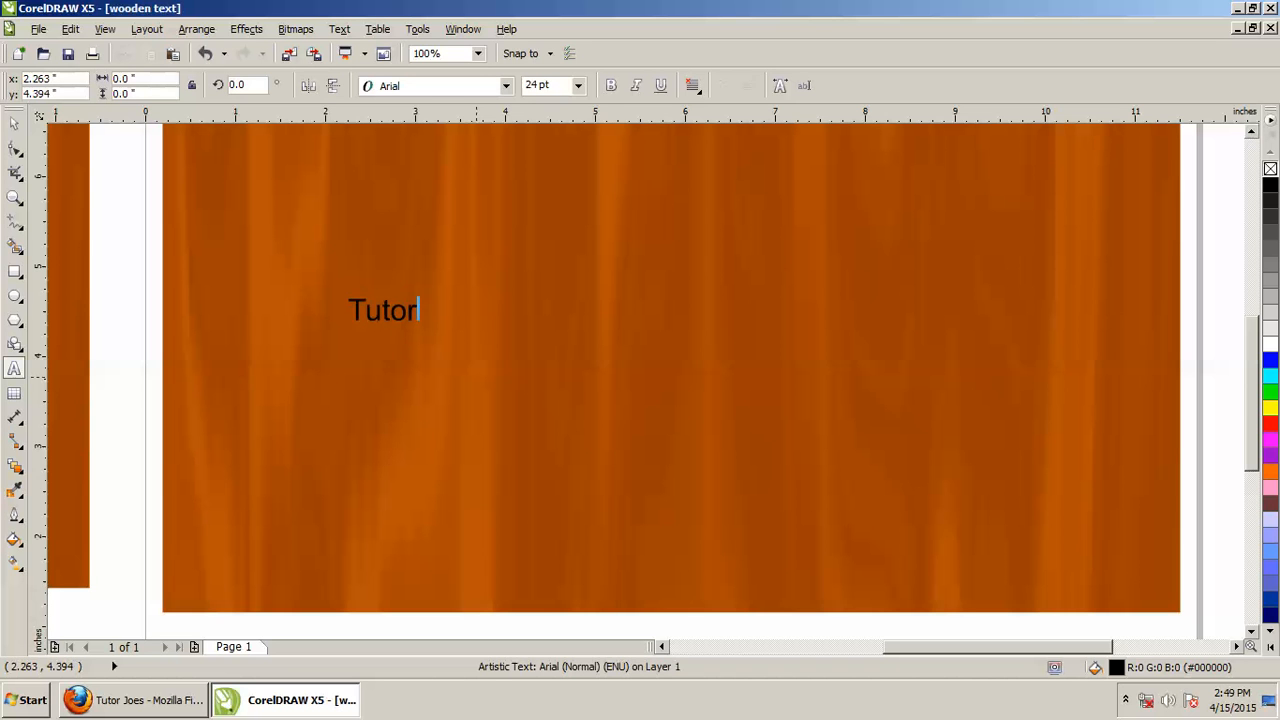
text( Joes)
click(14, 124)
Move the text to the right half of the wood rectangle and set its font to Edwardian Script ITC
drag(378, 307, 820, 314)
key(ctrl+z)
click(446, 310)
drag(447, 310, 905, 308)
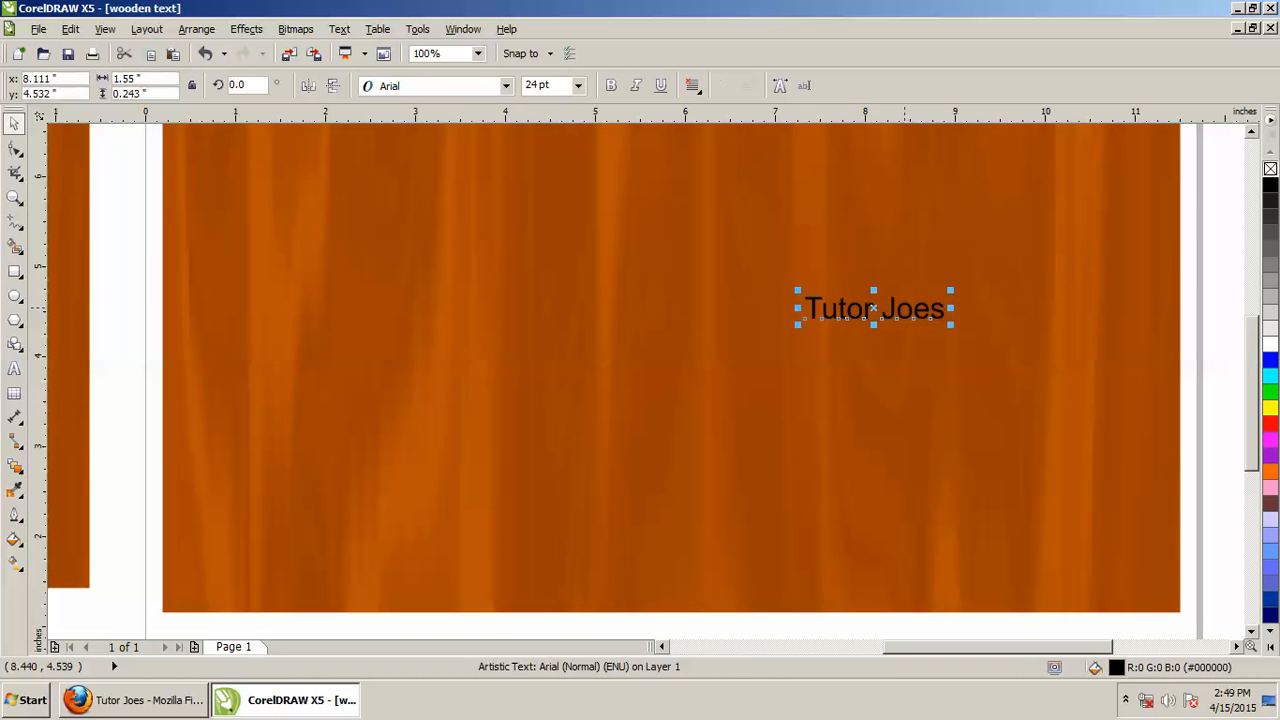
click(506, 85)
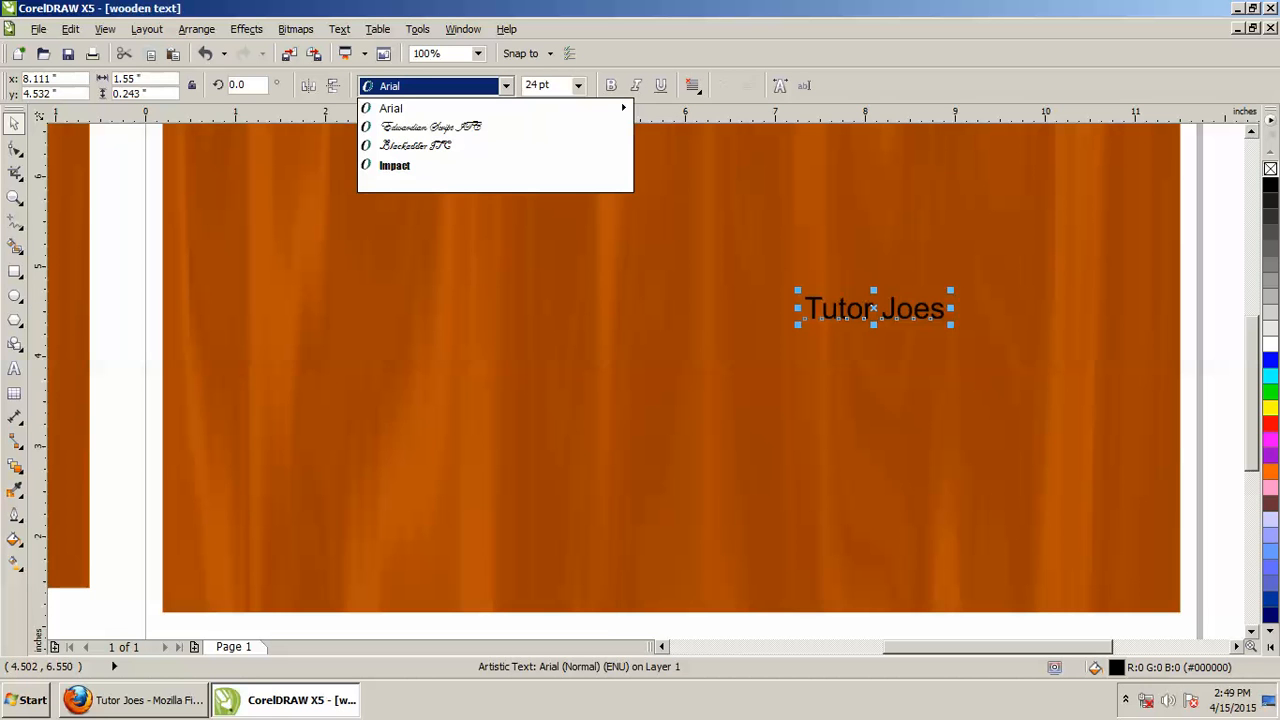
click(430, 127)
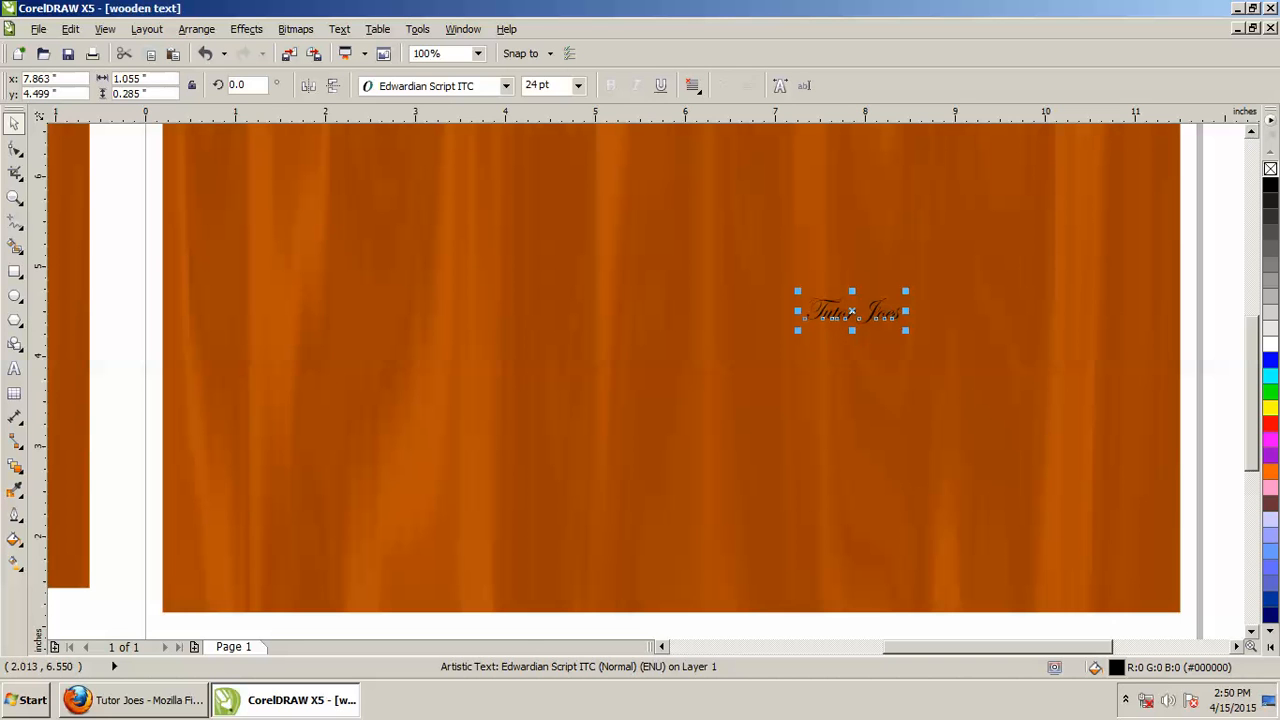
Set the "Tutor Joes" text size to 150 pt and centre it on the page
drag(833, 317, 526, 278)
click(757, 311)
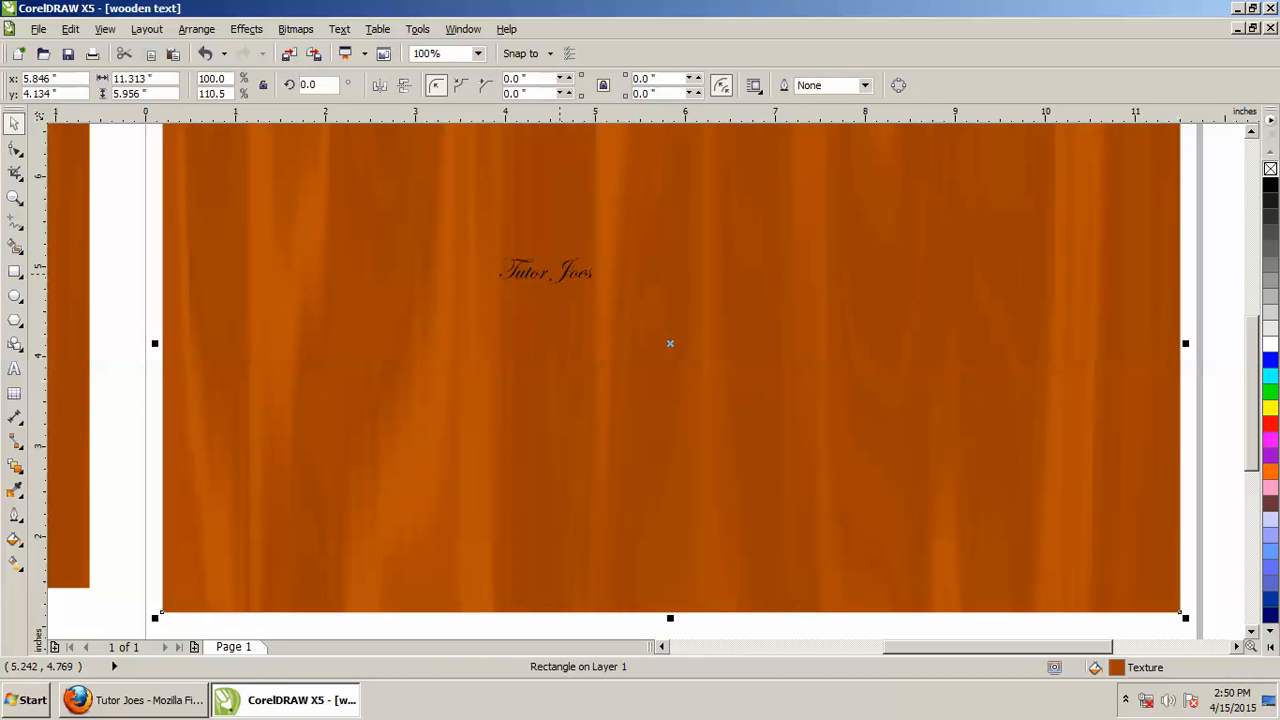
click(545, 271)
click(578, 85)
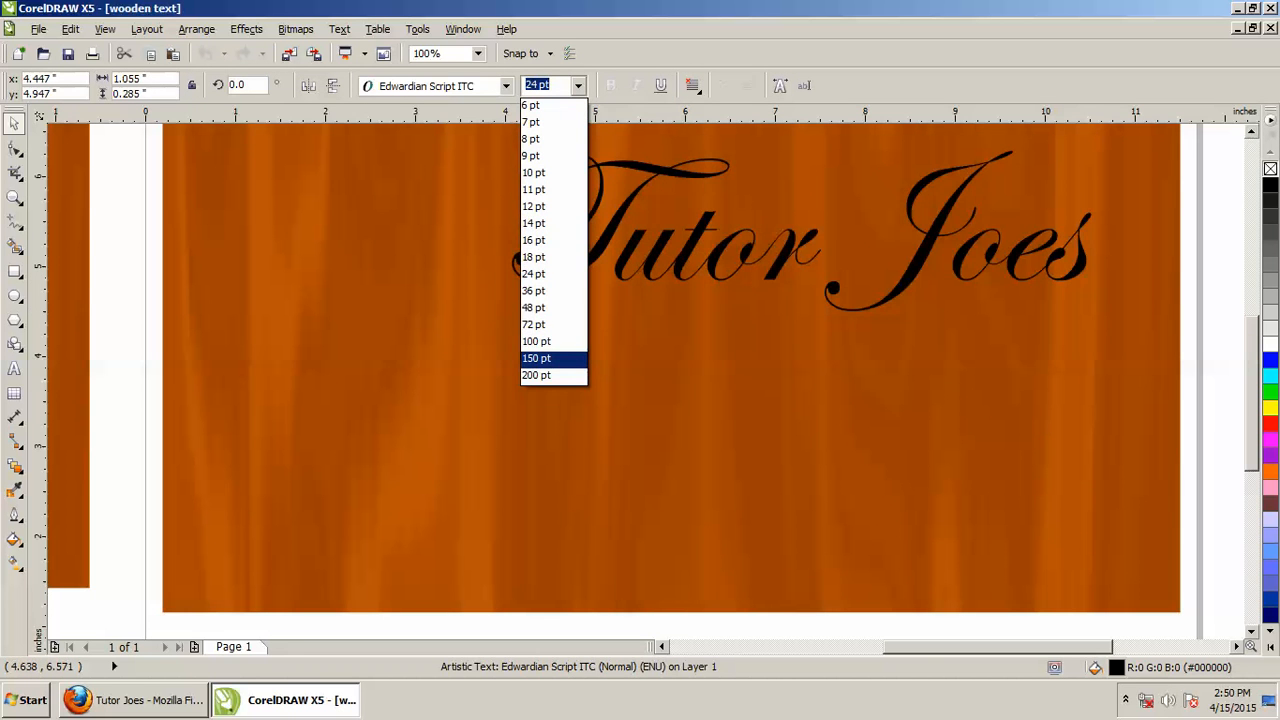
click(536, 358)
key(p)
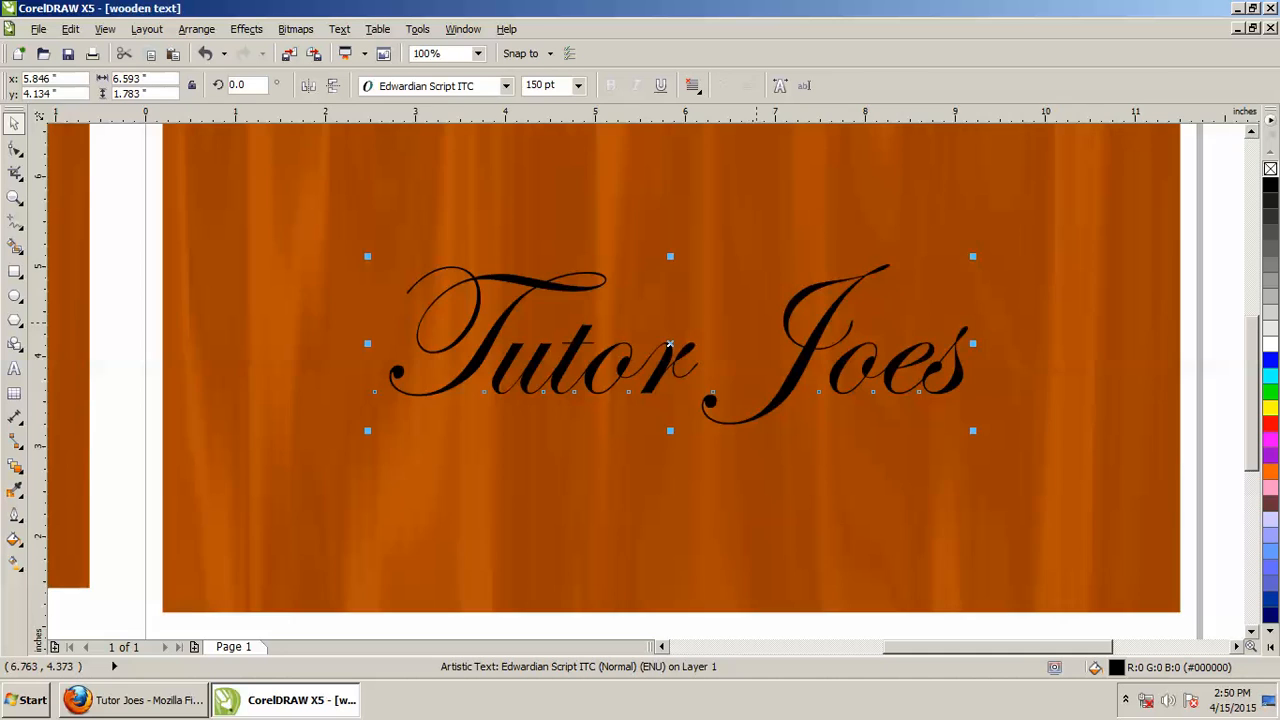
Enlarge the "Tutor Joes" text to 200 pt, check it against the wood rectangle and deselect it
scroll(759, 324, down, 1)
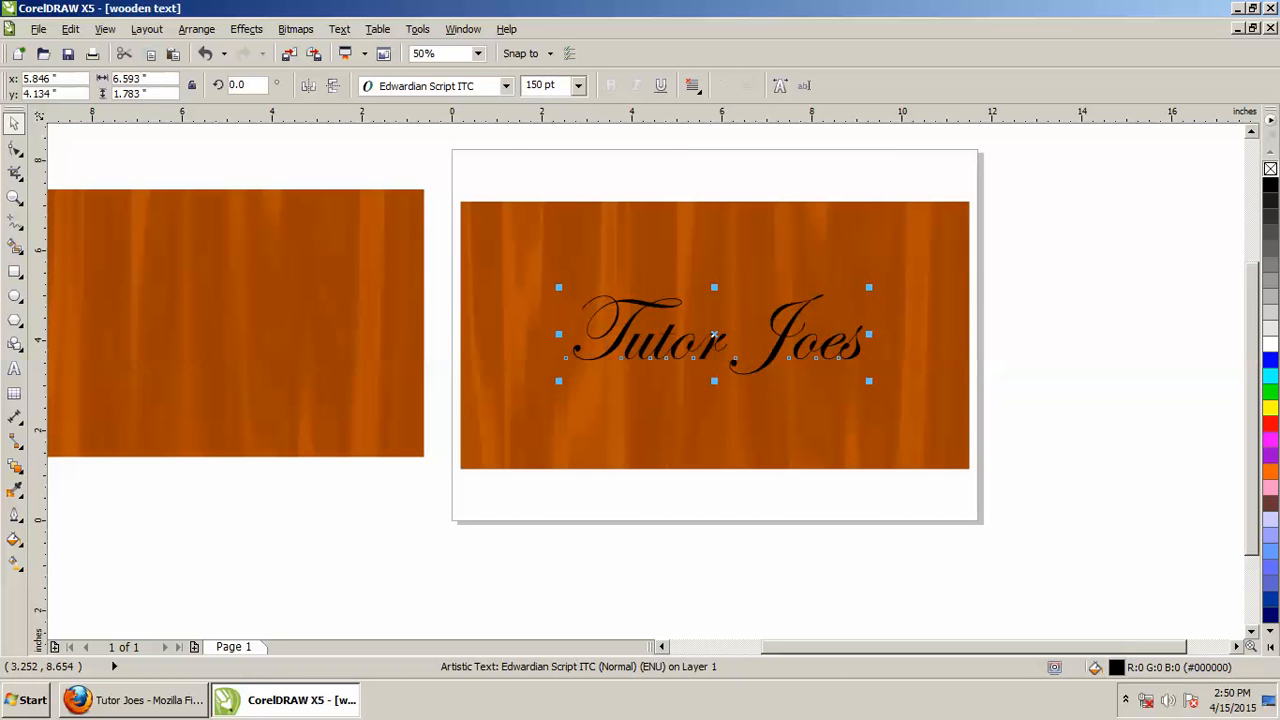
click(578, 85)
click(536, 375)
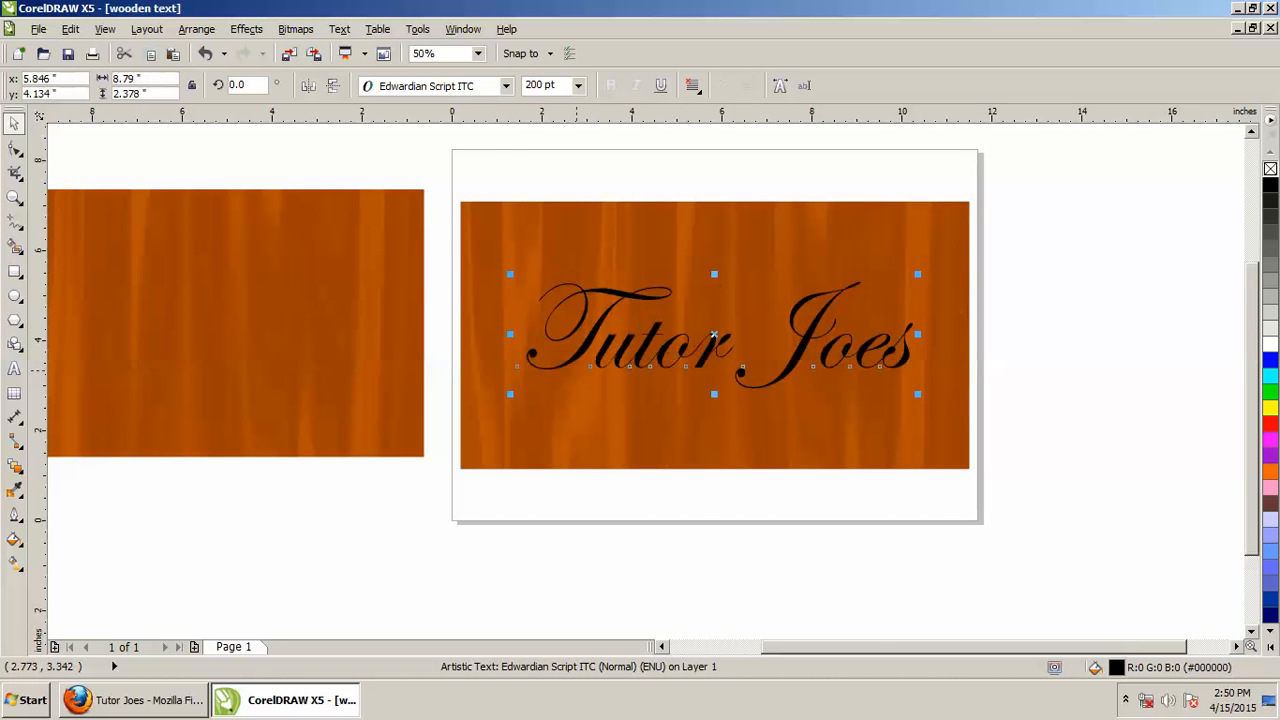
scroll(766, 339, up, 2)
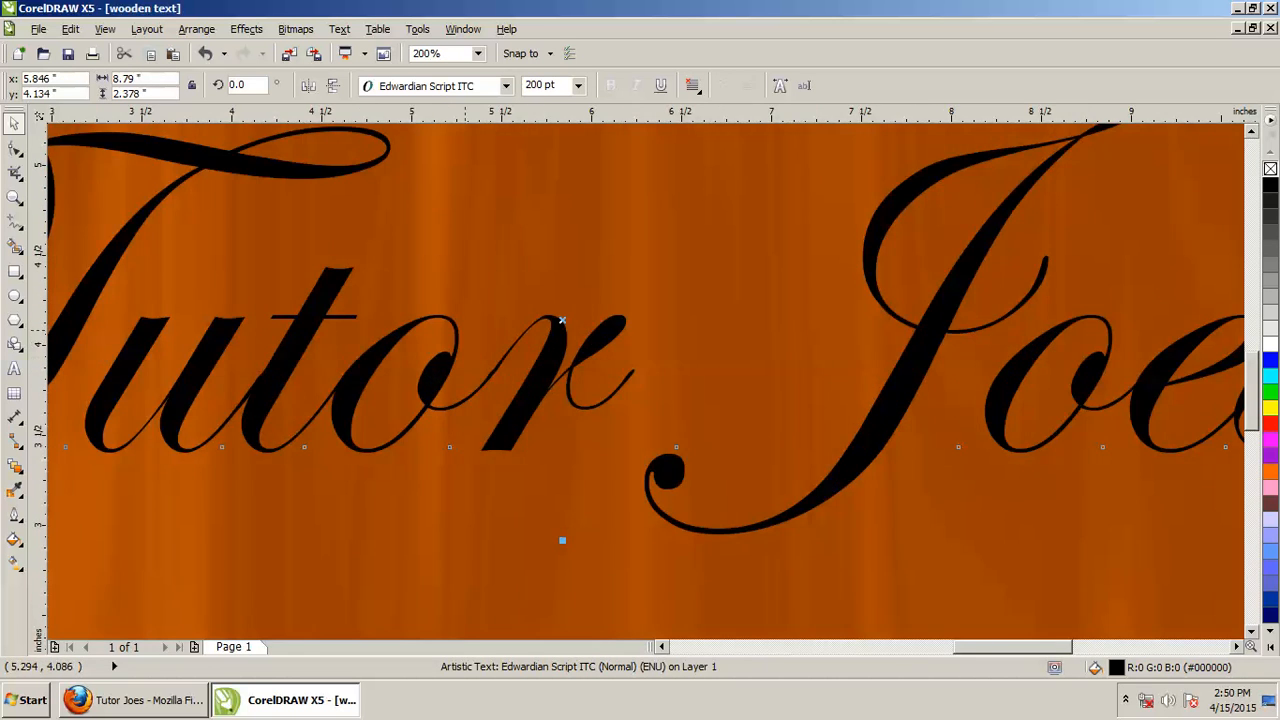
scroll(729, 344, down, 2)
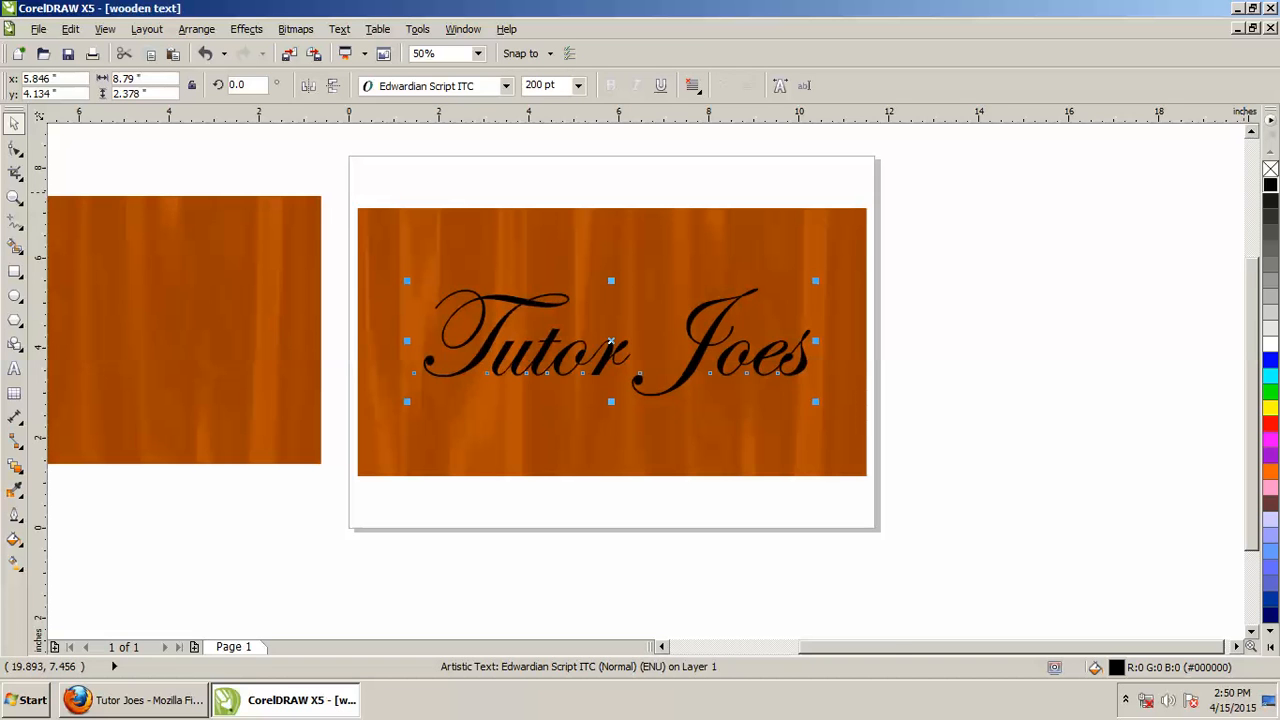
scroll(611, 342, up, 1)
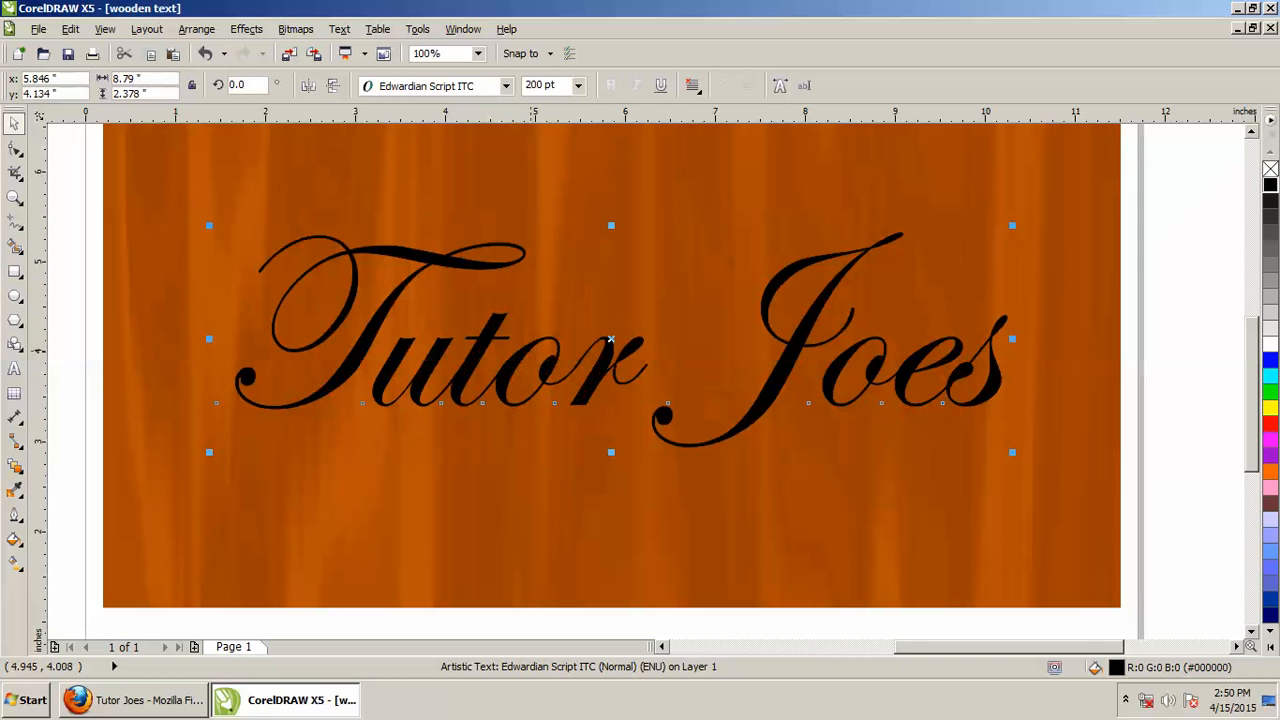
scroll(569, 345, down, 1)
key(Escape)
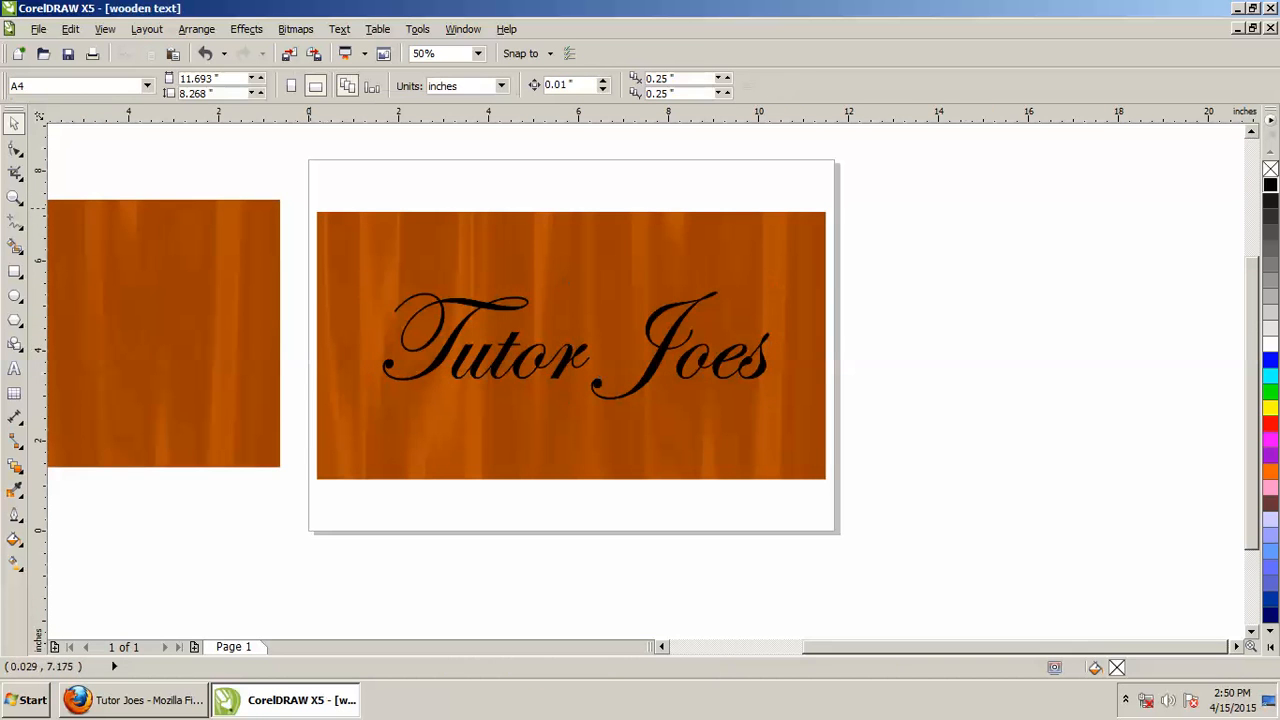
Combine the text and the wood rectangle beneath it into one shape so the letters are cut out
drag(303, 188, 909, 517)
drag(909, 517, 909, 517)
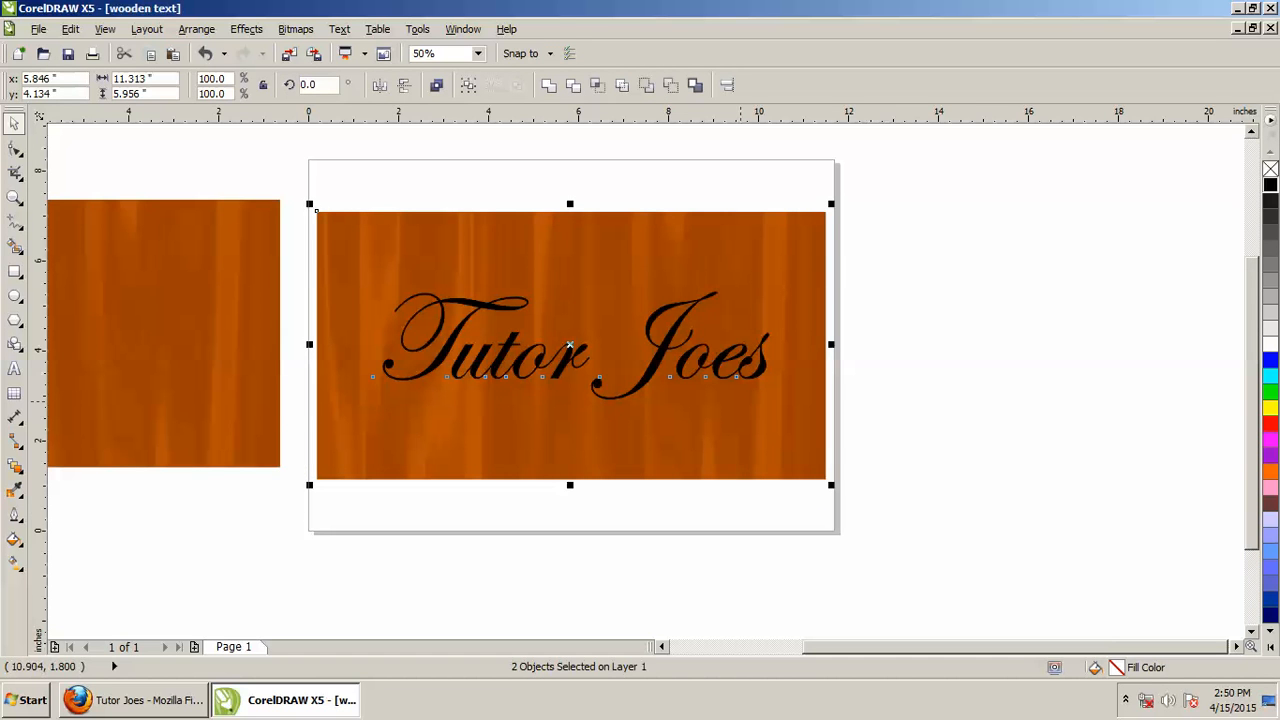
click(196, 29)
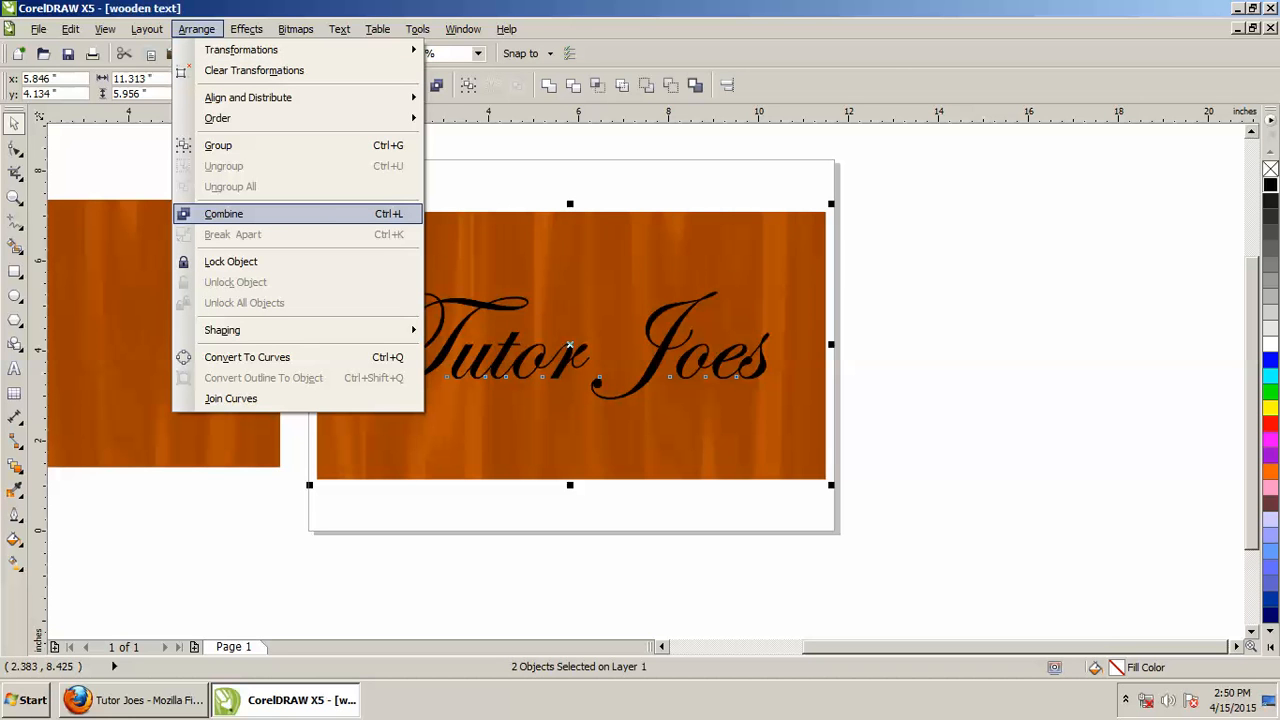
click(224, 213)
key(Escape)
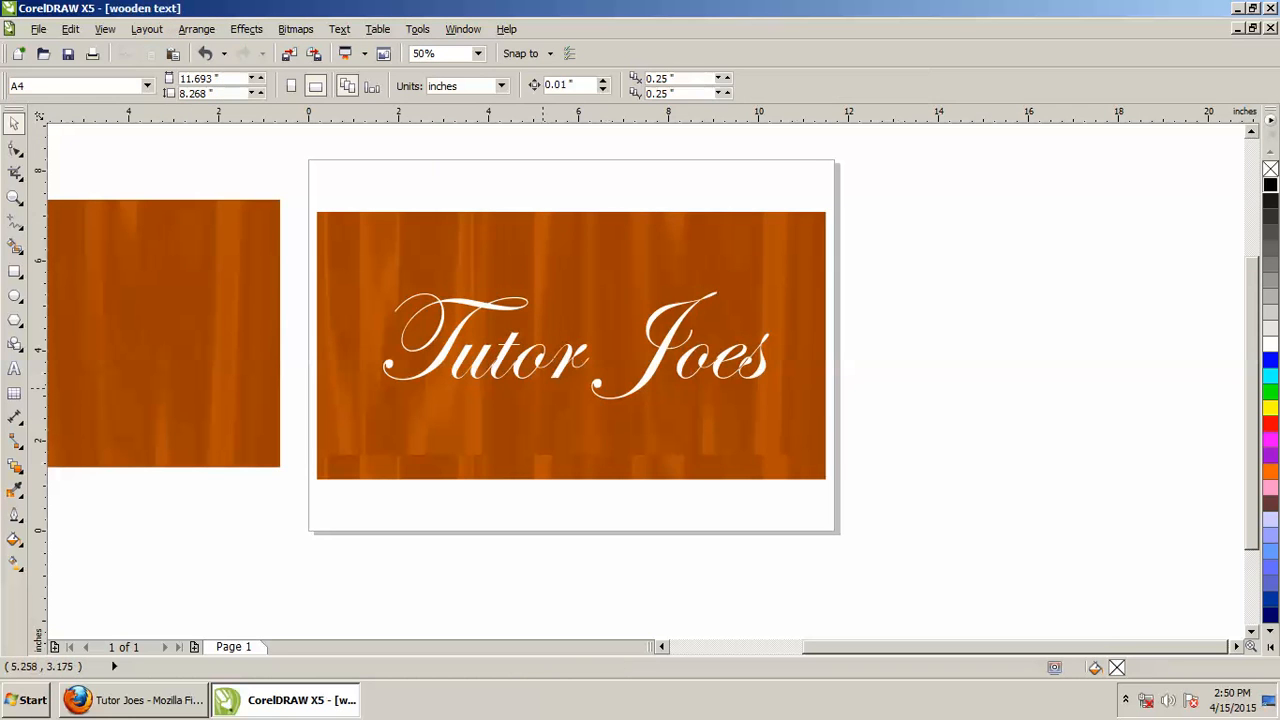
Try a hairline outline on the combined wood shape, inspect the letter edges up close and undo it
click(540, 388)
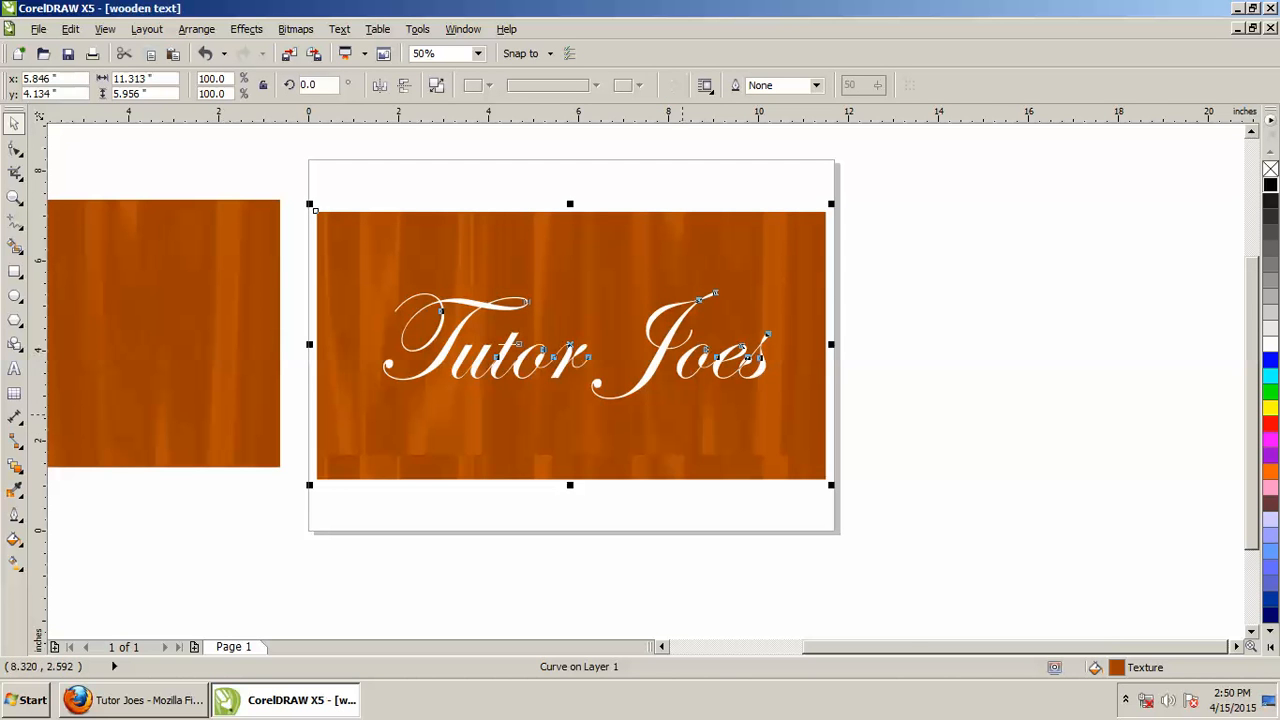
scroll(651, 398, up, 1)
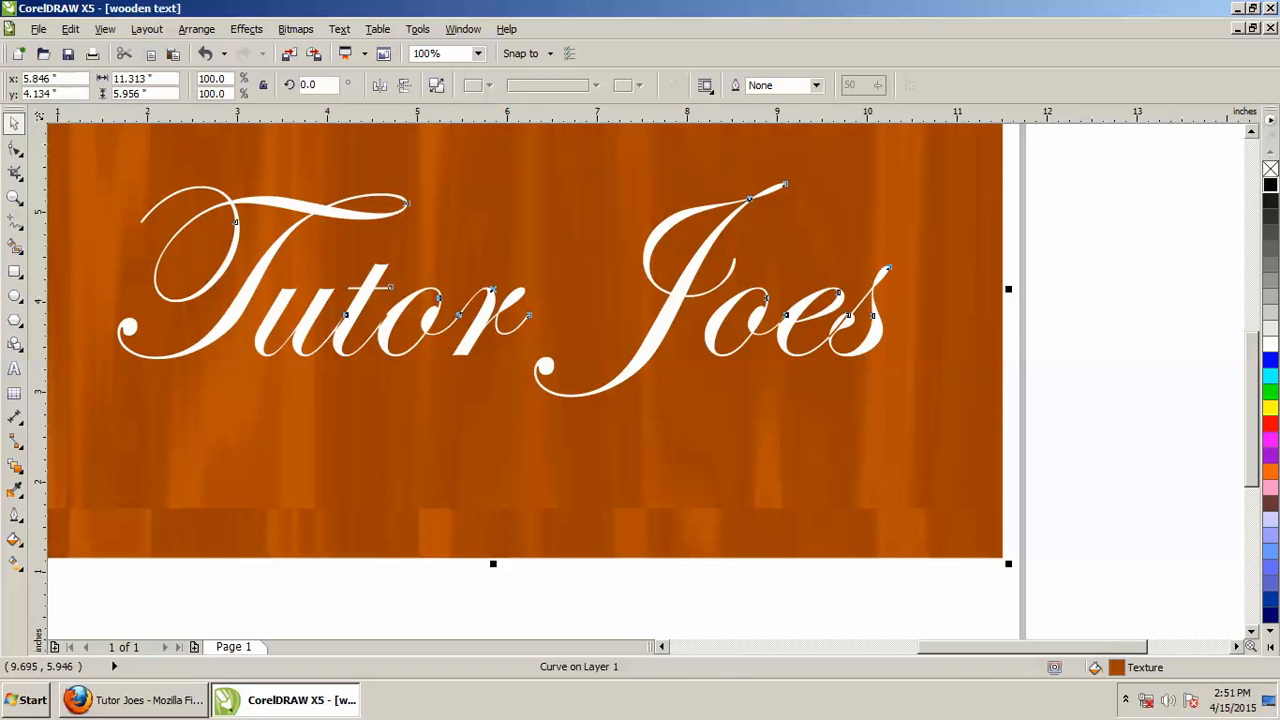
click(816, 85)
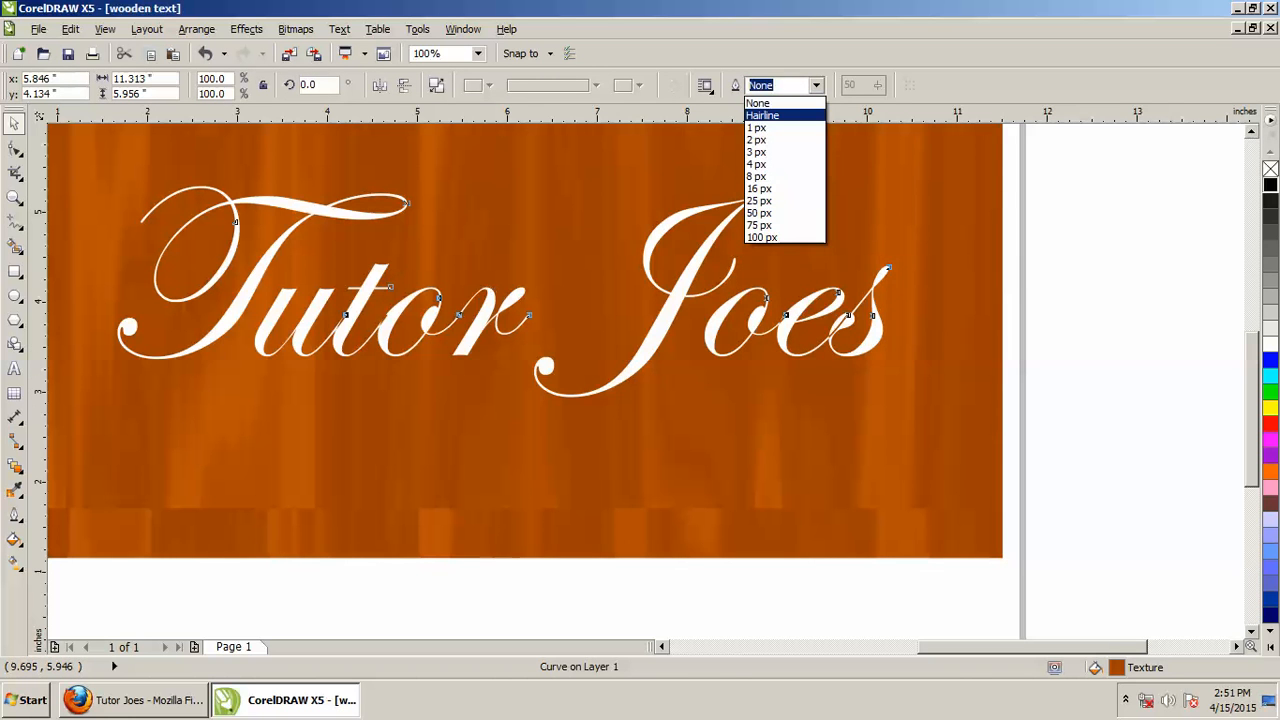
click(762, 115)
key(Escape)
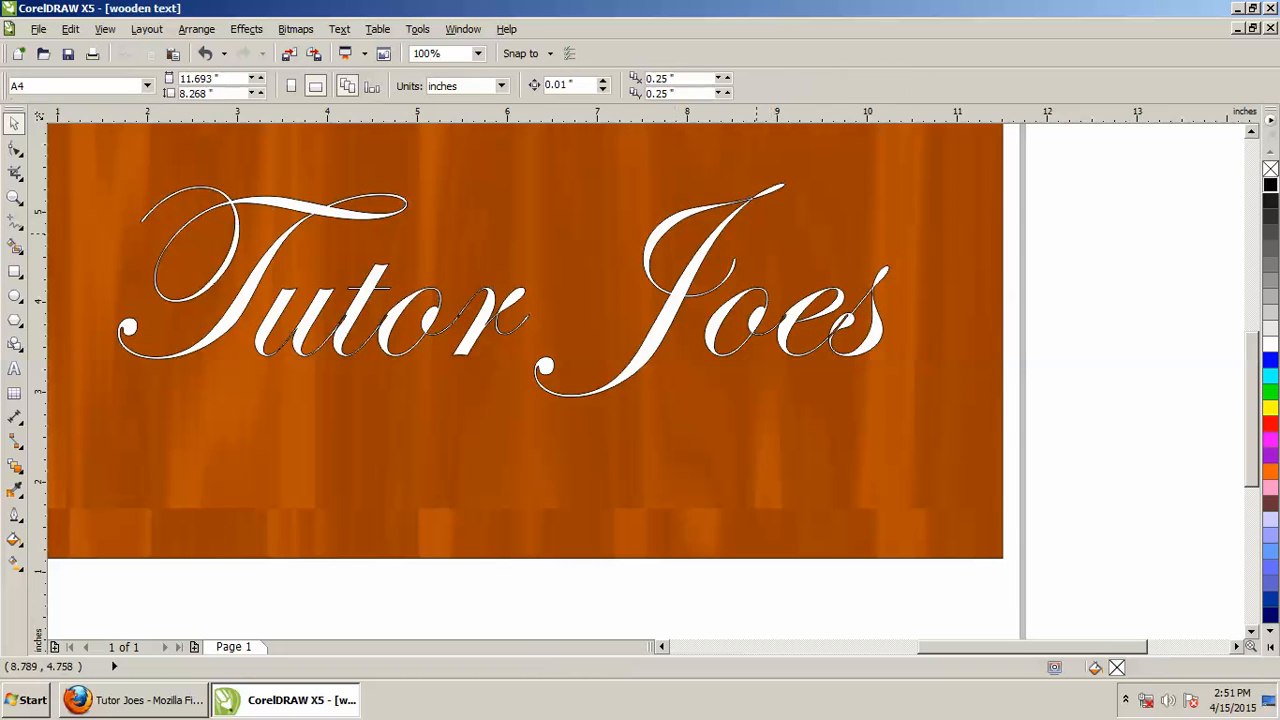
scroll(699, 211, up, 2)
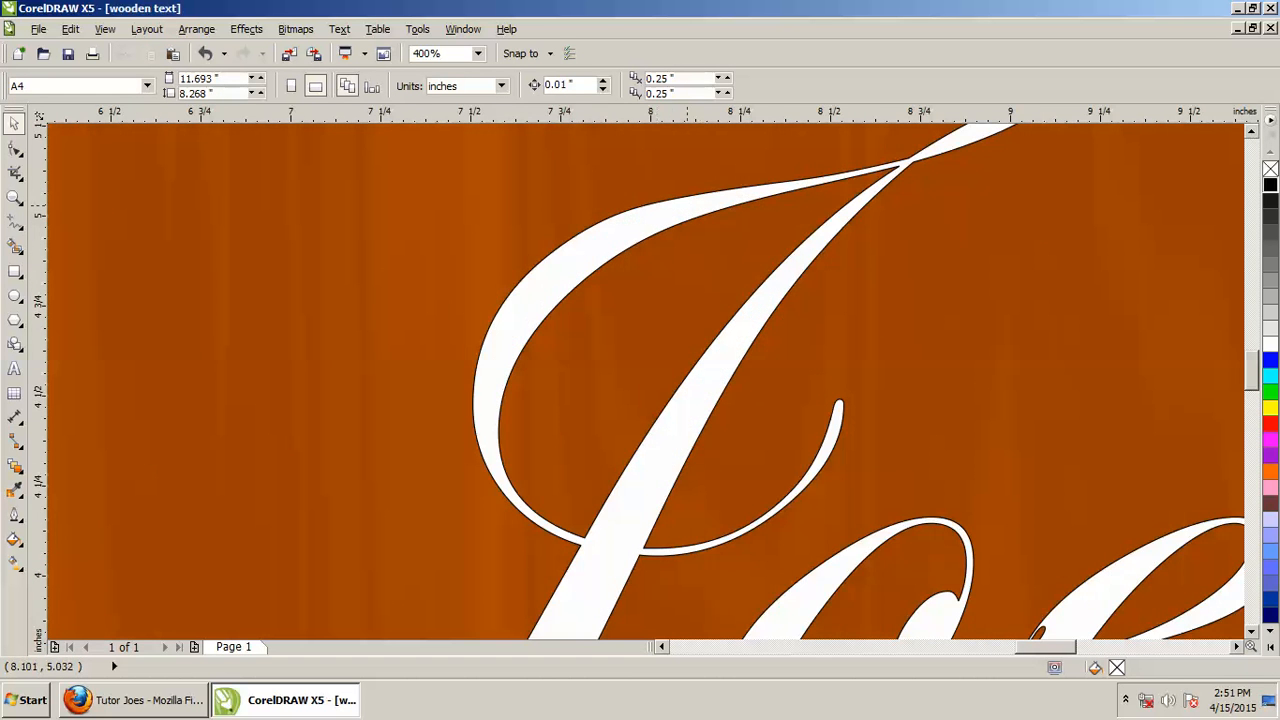
scroll(690, 210, down, 2)
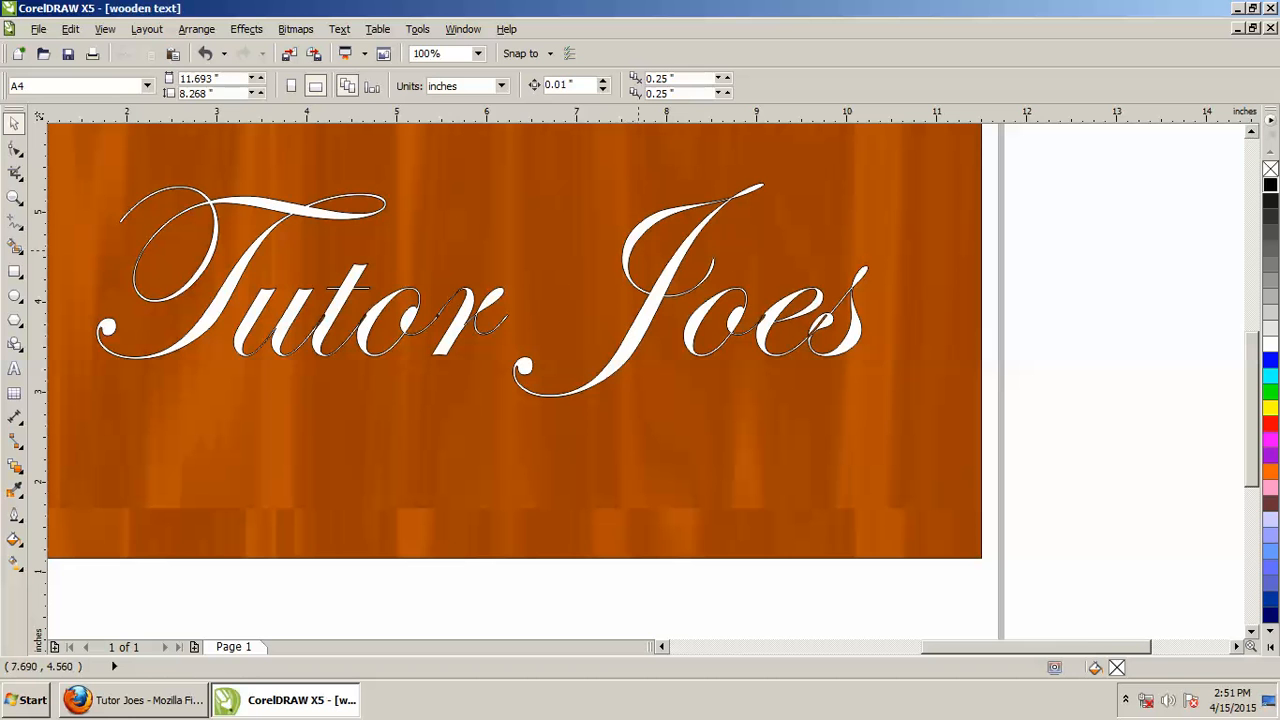
key(ctrl+z)
key(Escape)
Apply a hairline outline to the combined wood shape with the cut-out letters and deselect it
click(735, 311)
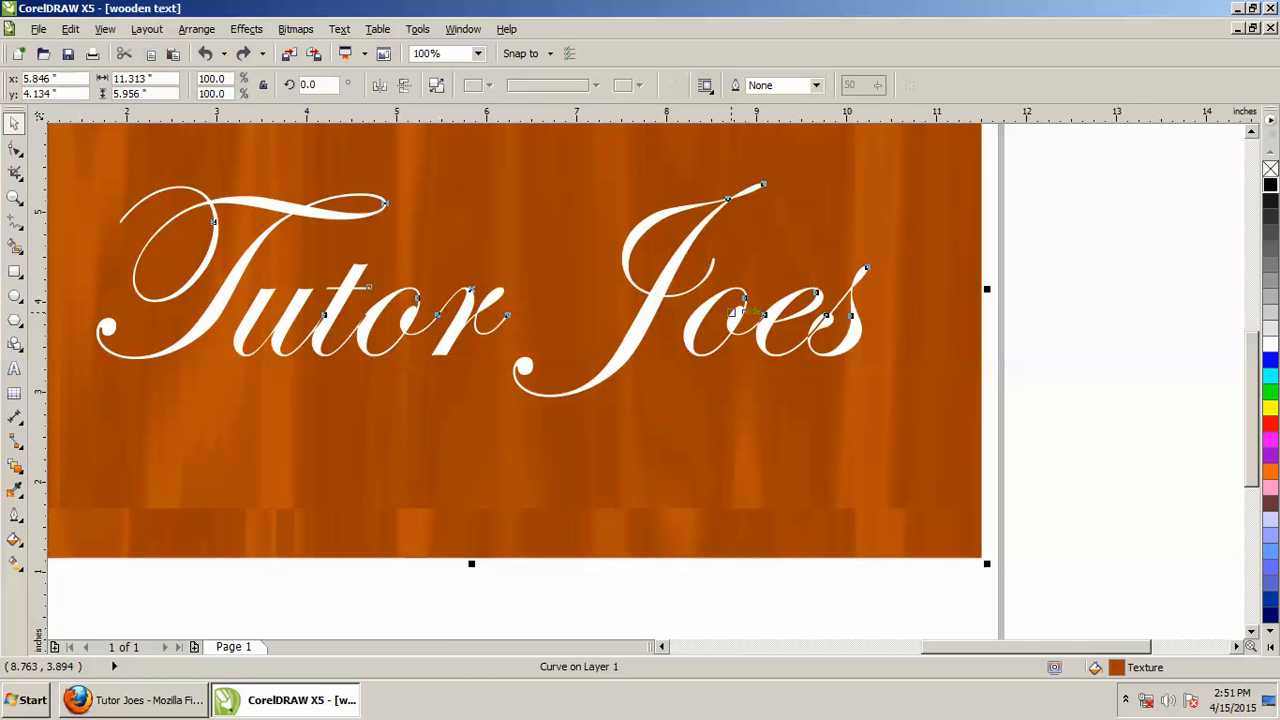
click(816, 86)
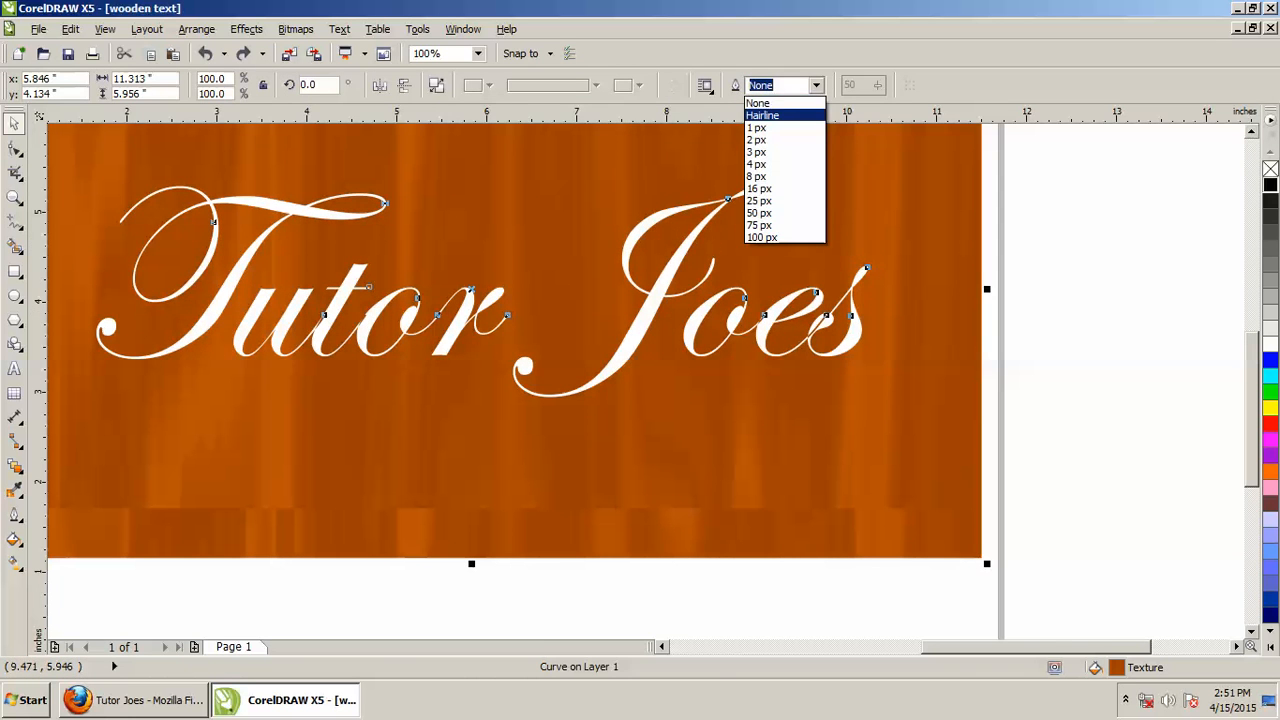
click(780, 115)
key(Escape)
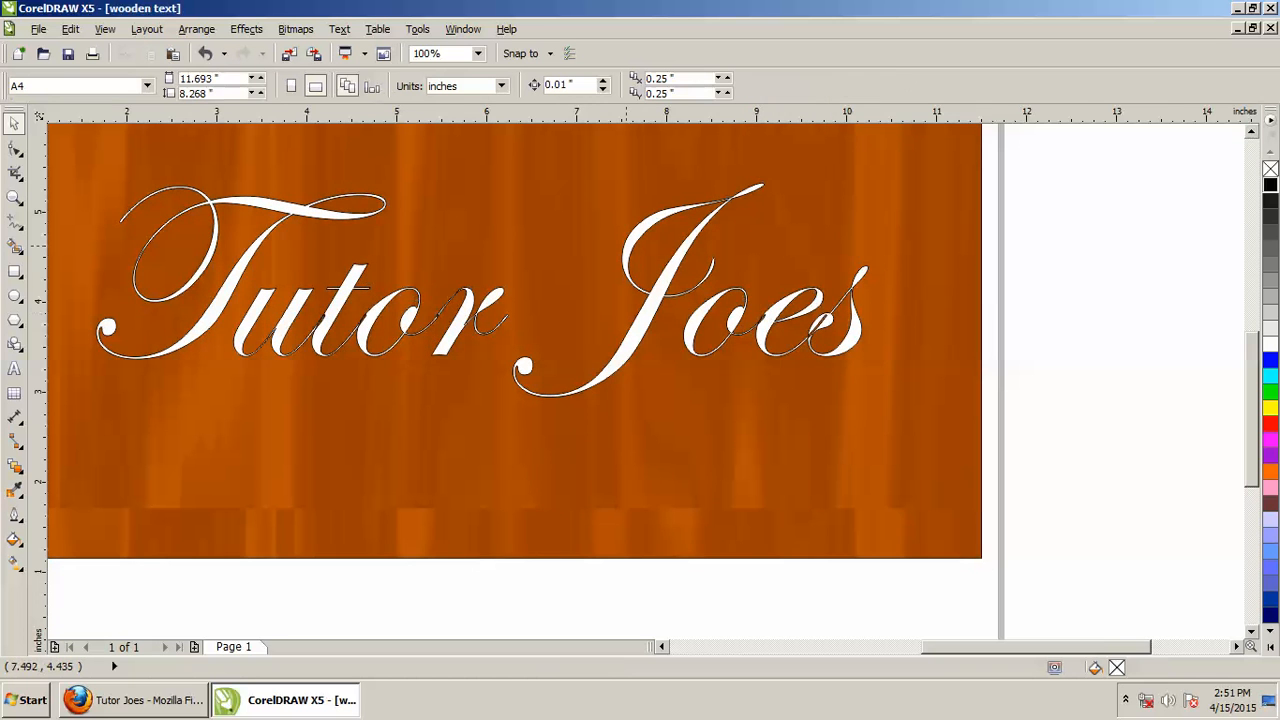
scroll(689, 258, up, 2)
scroll(649, 285, down, 2)
scroll(641, 285, down, 1)
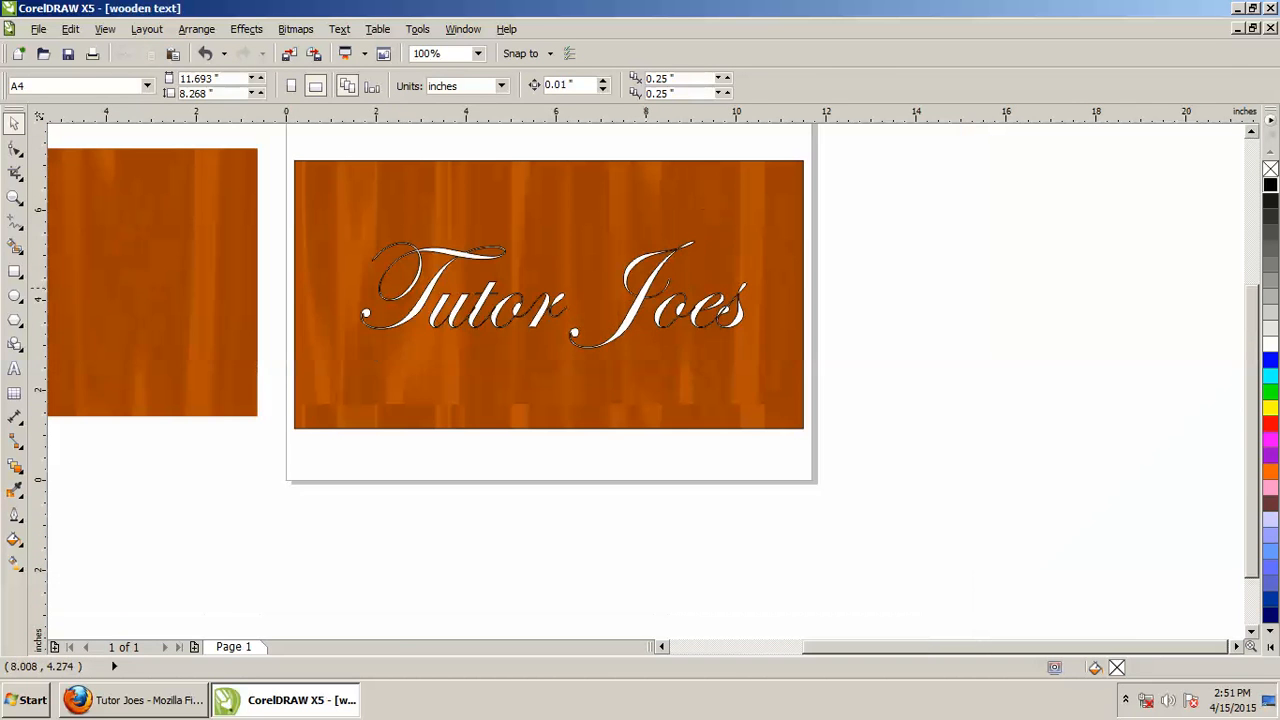
Mirror the duplicate wood rectangle horizontally and centre it on the page, exactly over the cut-out shape
drag(48, 291, 587, 467)
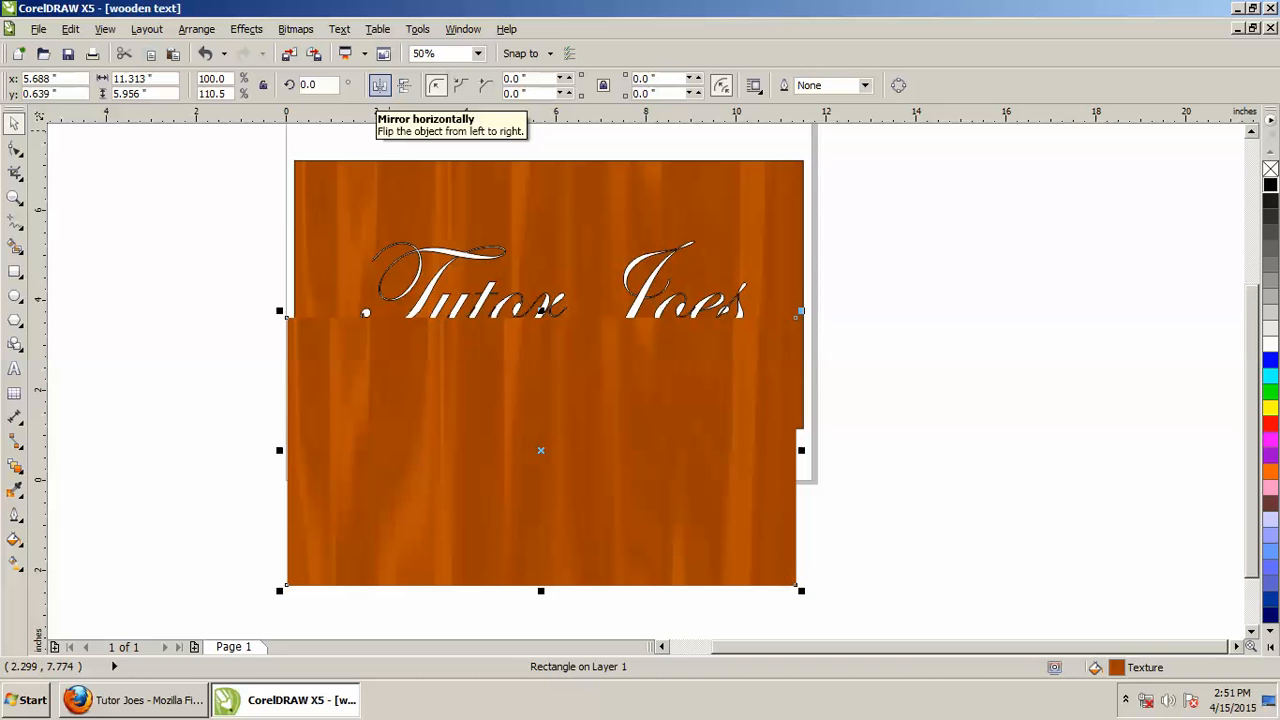
click(379, 85)
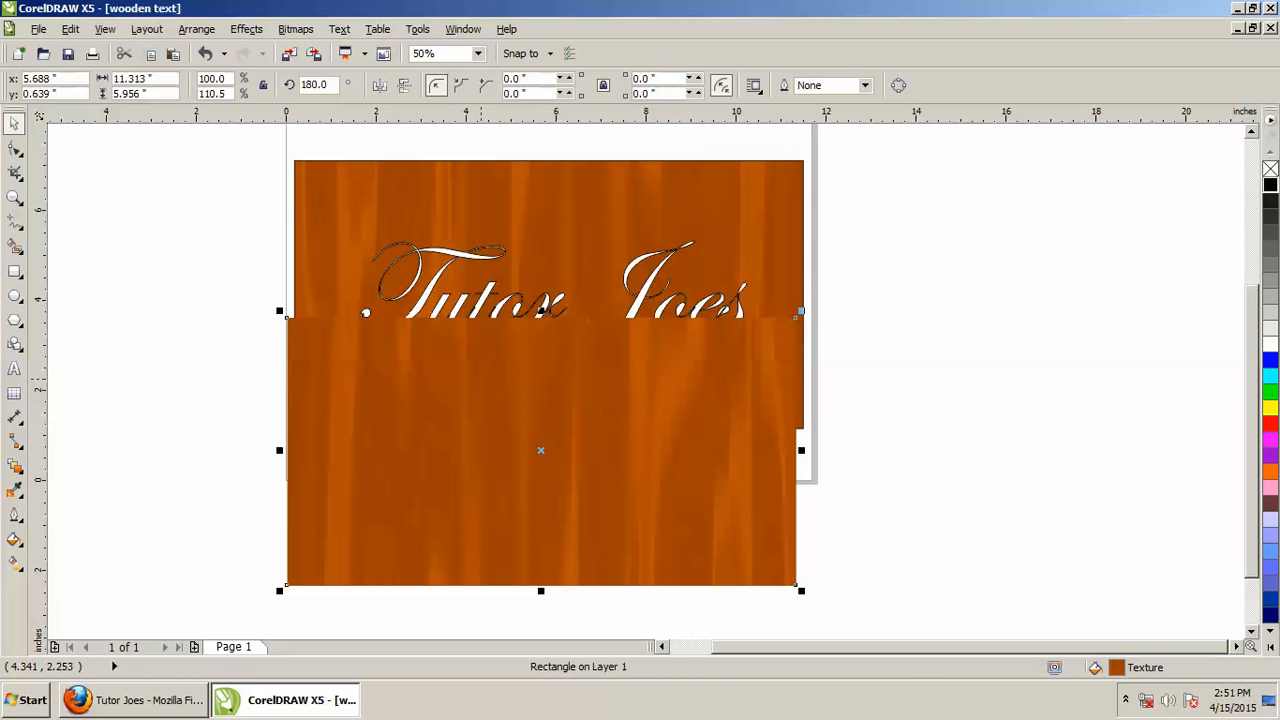
drag(541, 309, 548, 152)
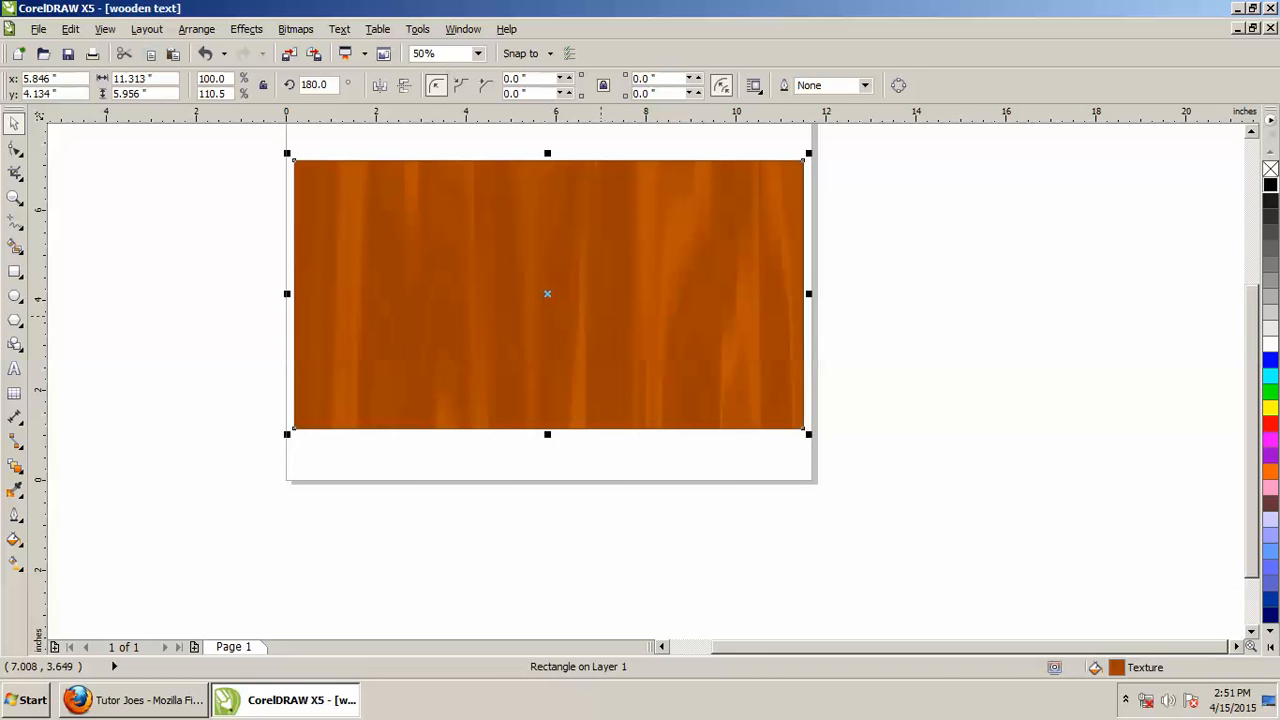
Send the mirrored wood rectangle to the back of the page, behind the cut-out wood shape, and deselect it
scroll(601, 316, up, 1)
scroll(601, 316, down, 1)
scroll(550, 330, up, 1)
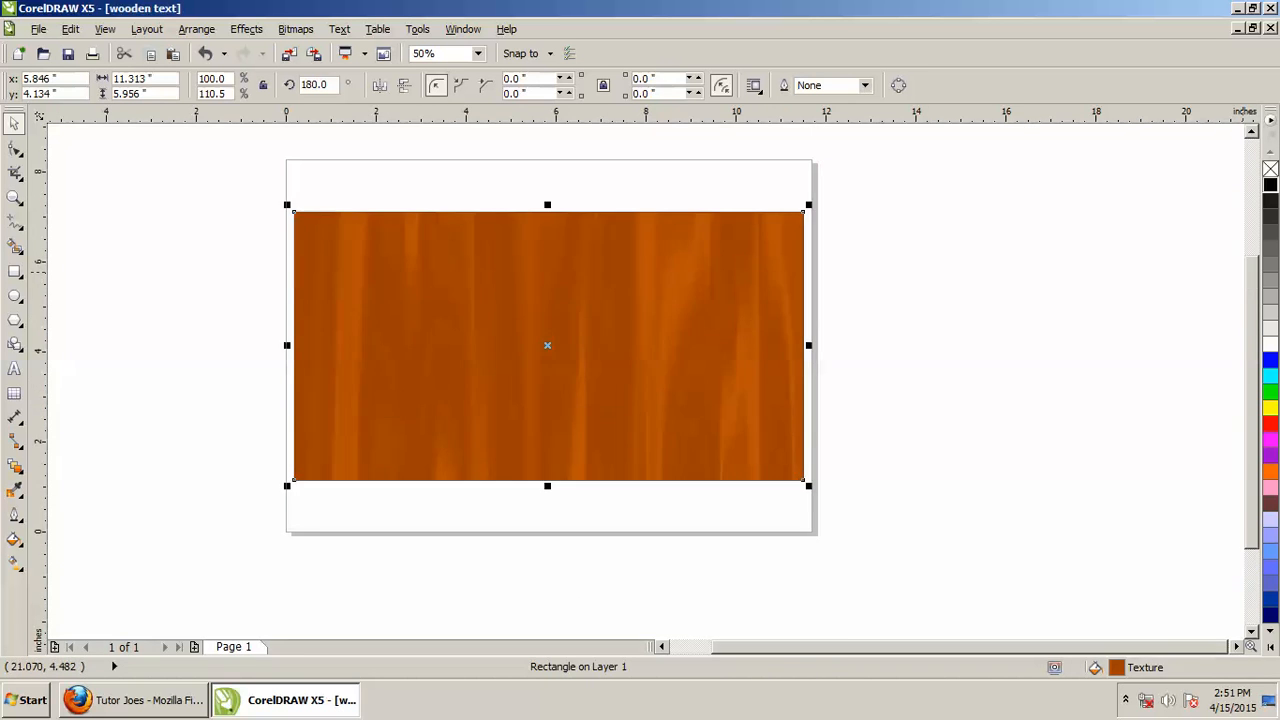
click(196, 29)
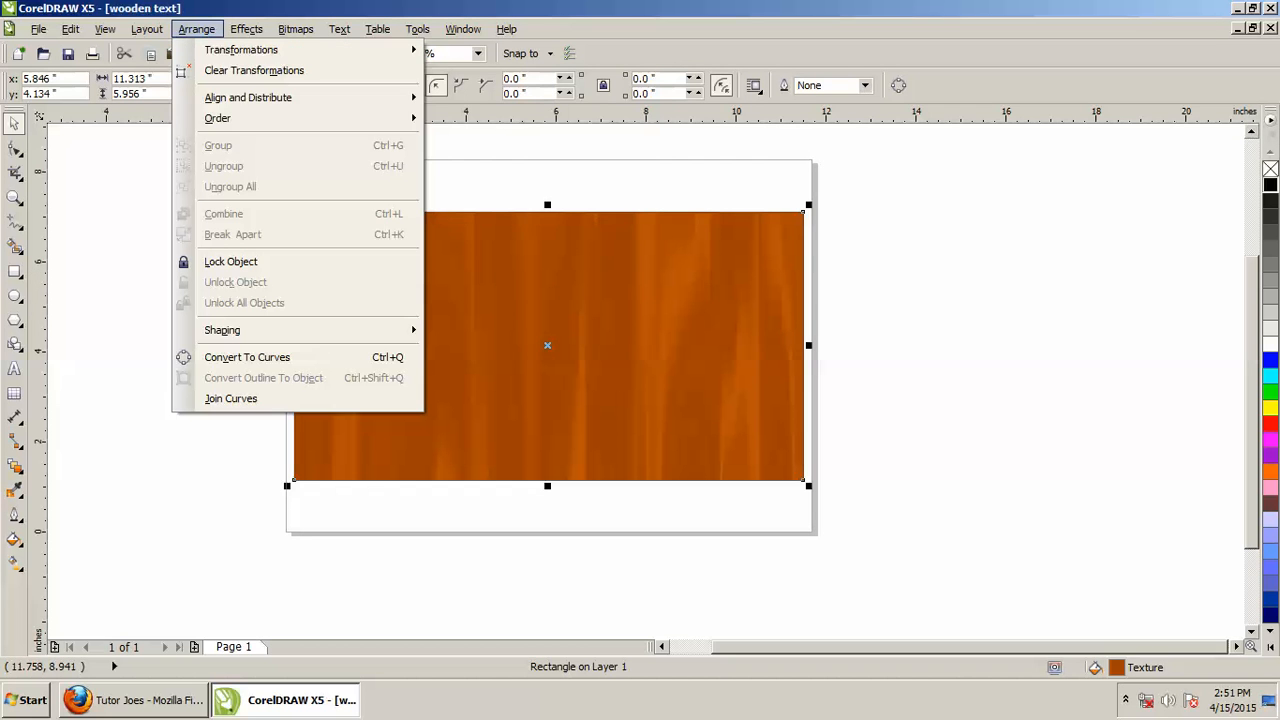
mouse_move(217, 118)
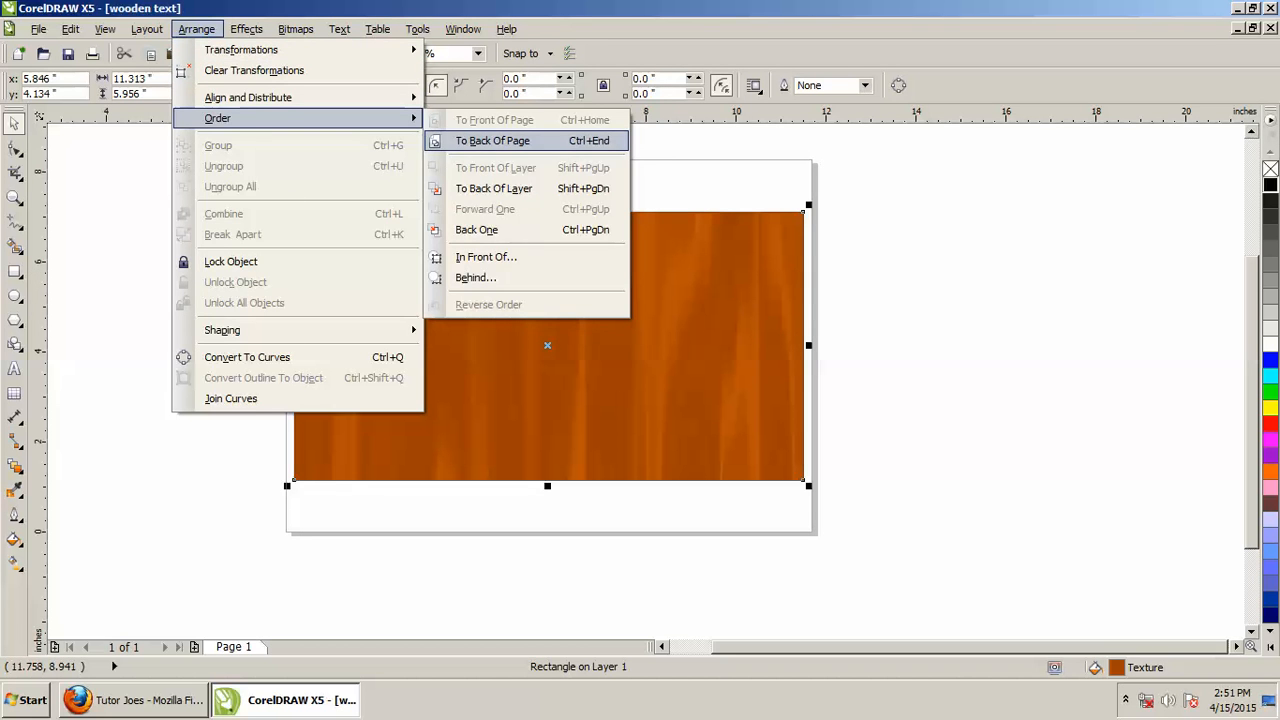
click(493, 141)
click(907, 422)
Examine the cut-out letters against the mirrored wood behind them, up close and at full-page view
scroll(513, 338, up, 1)
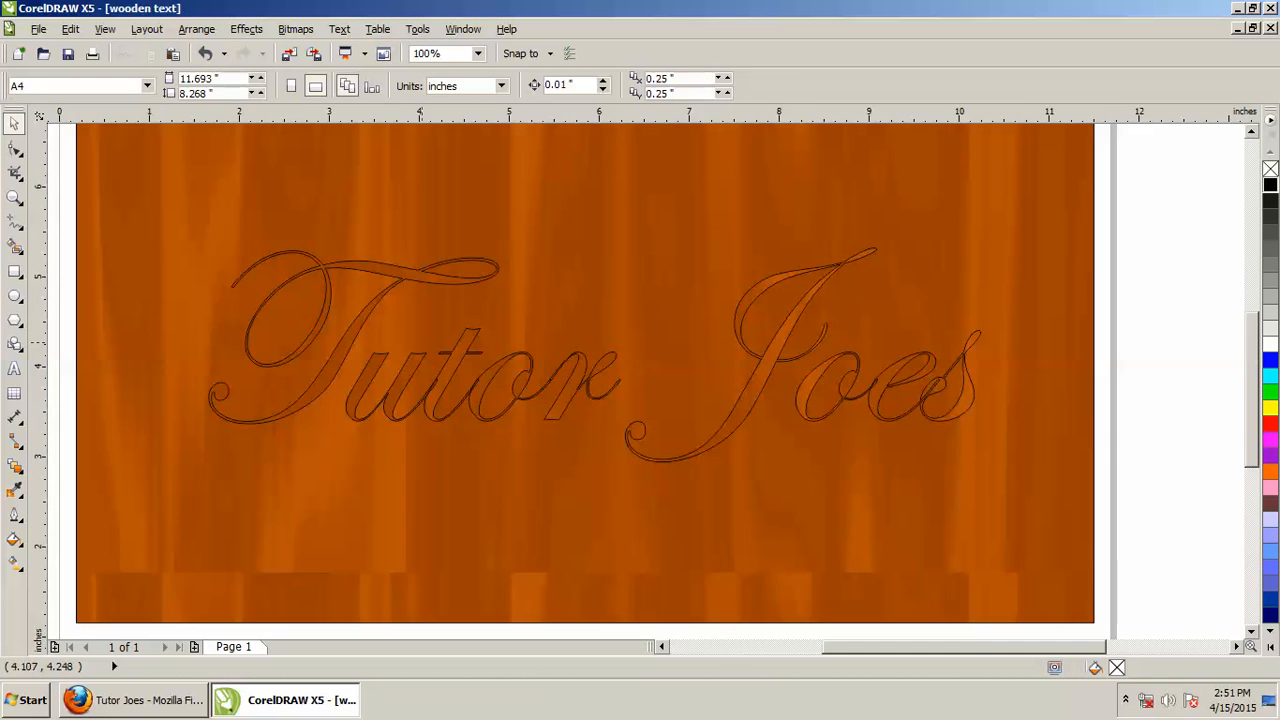
scroll(438, 342, up, 1)
scroll(460, 340, down, 1)
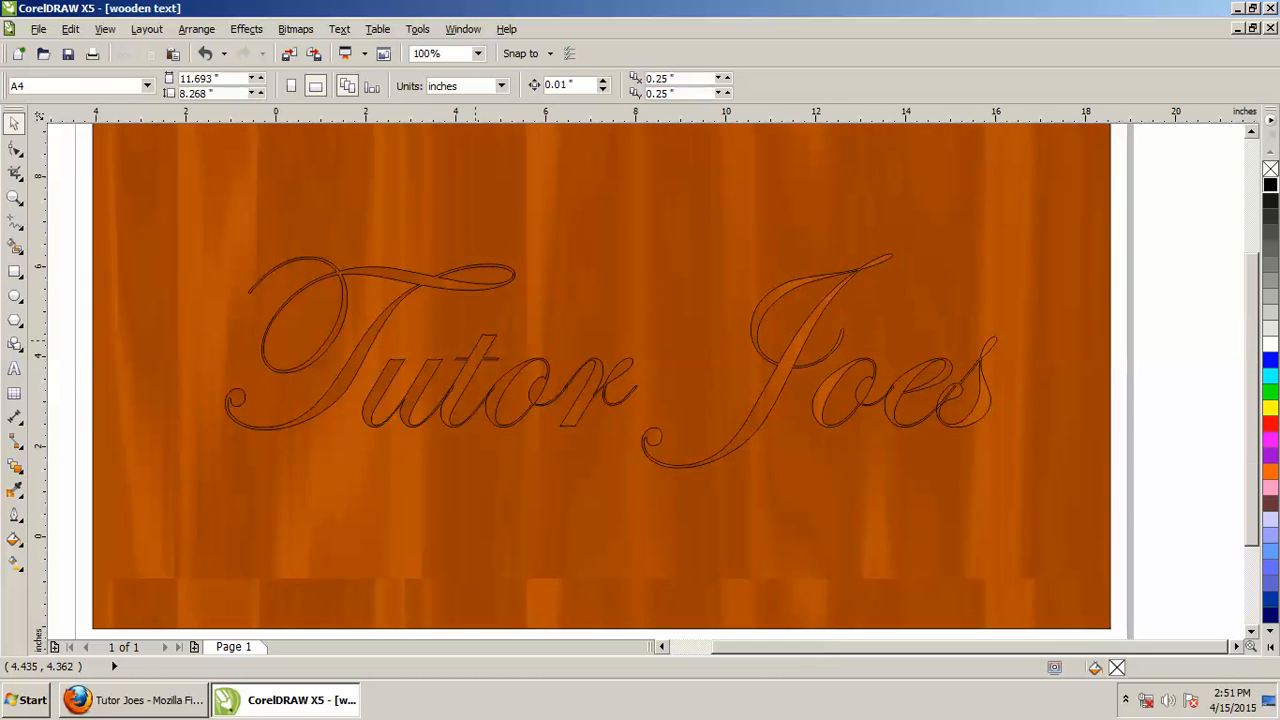
scroll(474, 339, down, 1)
scroll(460, 335, up, 1)
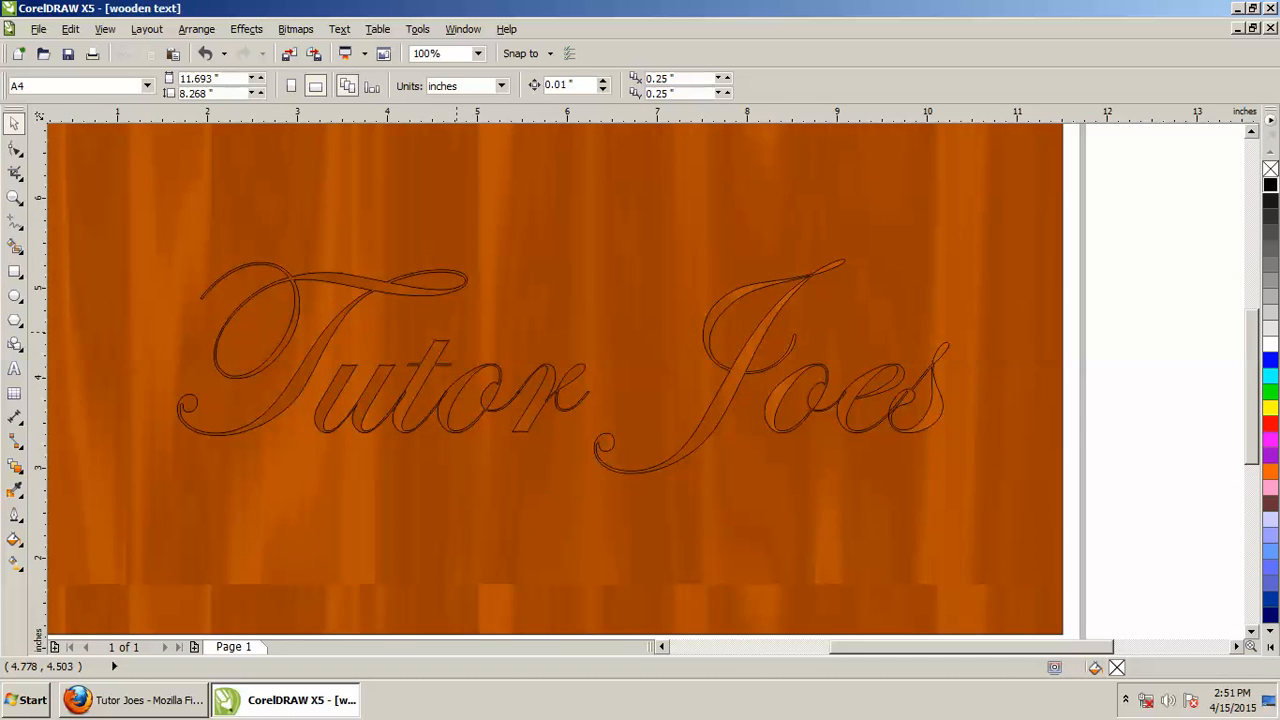
scroll(457, 332, down, 1)
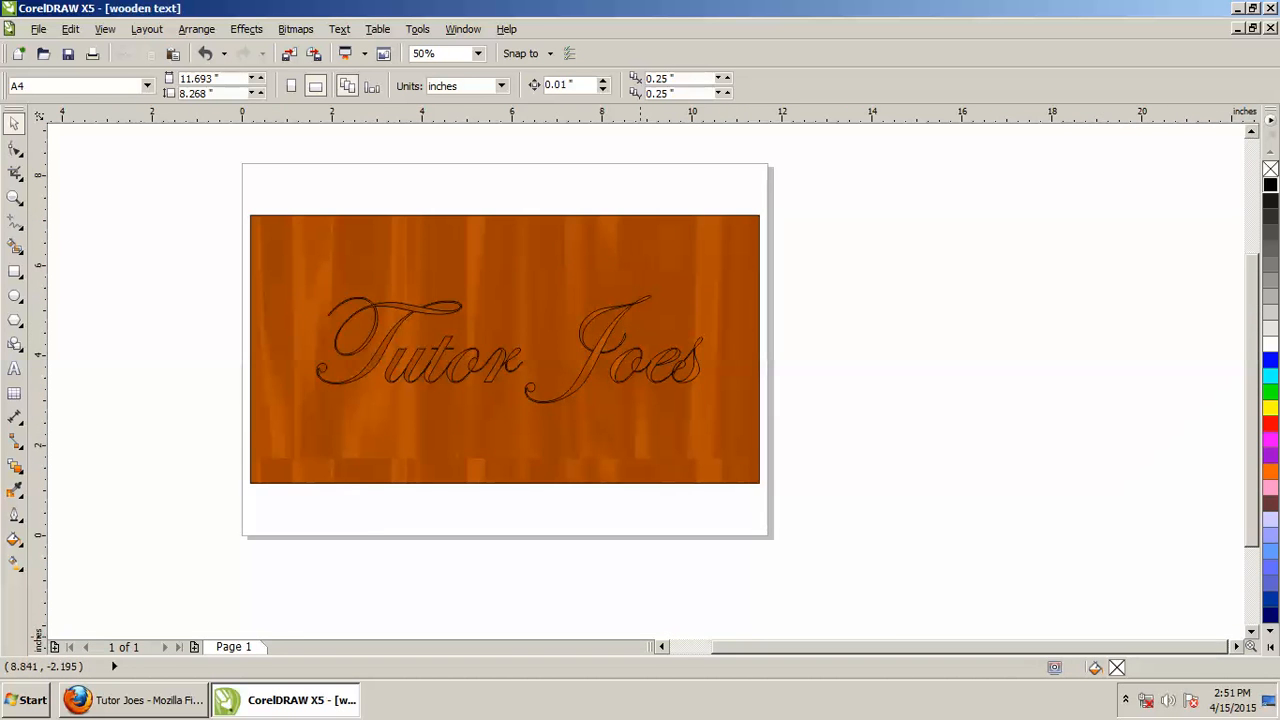
click(661, 646)
scroll(520, 324, up, 1)
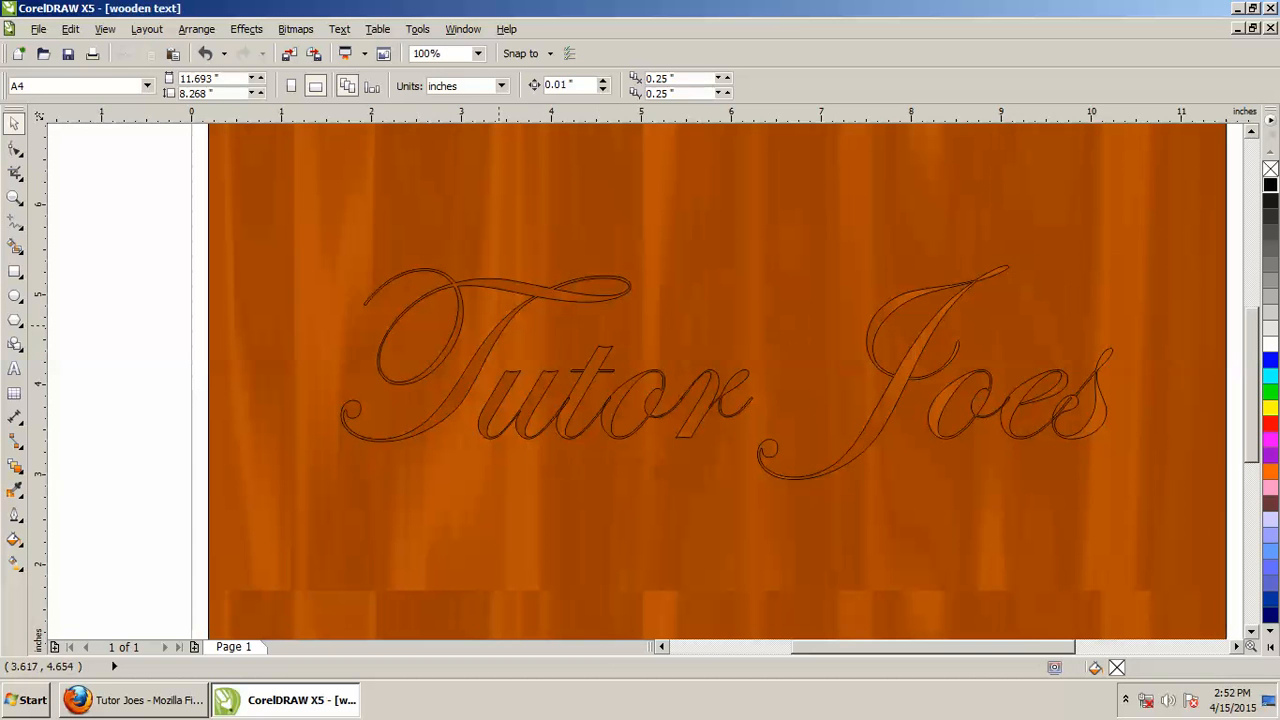
Add an interactive drop shadow to the cut-out wood shape, stretched from its left edge to its right edge
click(270, 323)
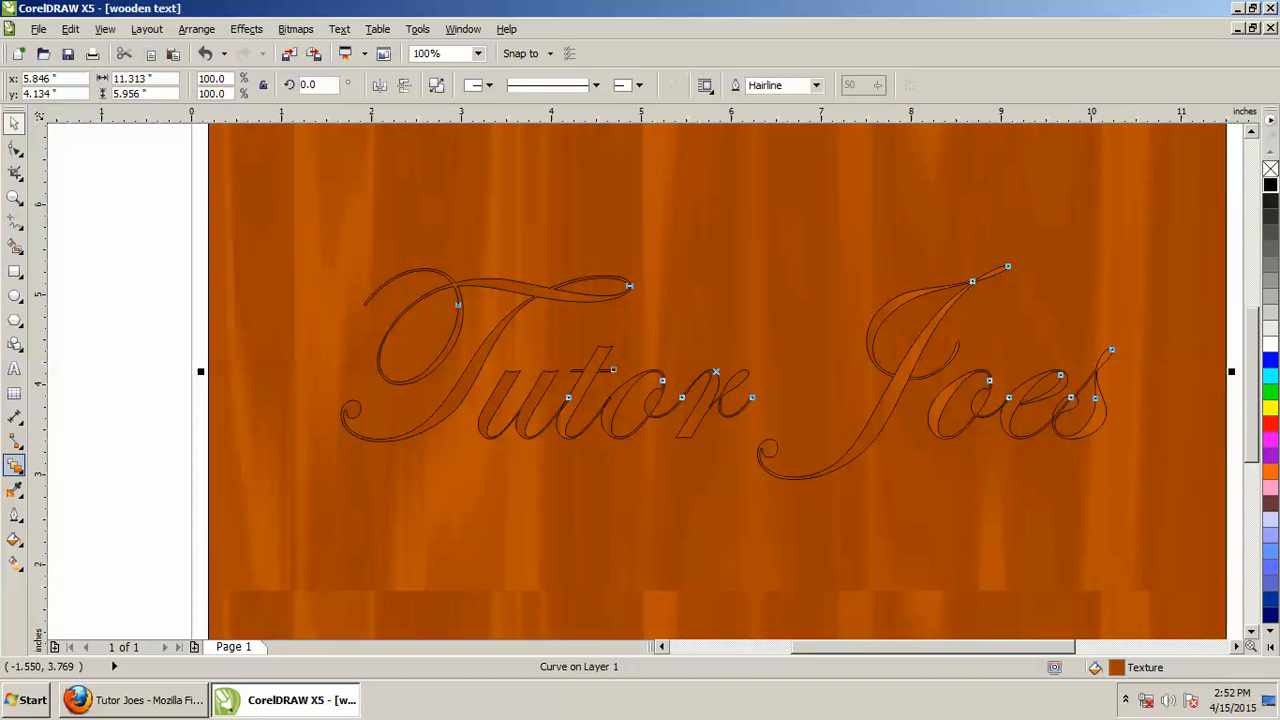
click(14, 465)
click(14, 489)
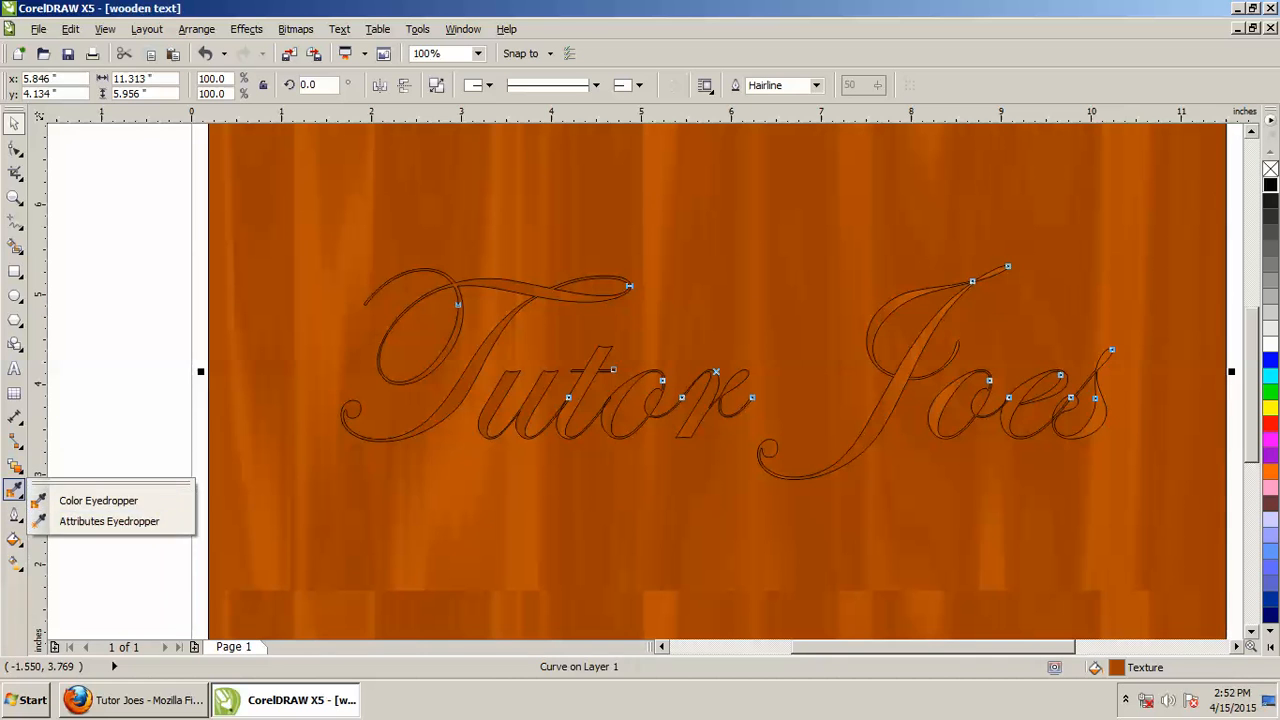
click(14, 465)
click(95, 537)
scroll(258, 456, down, 1)
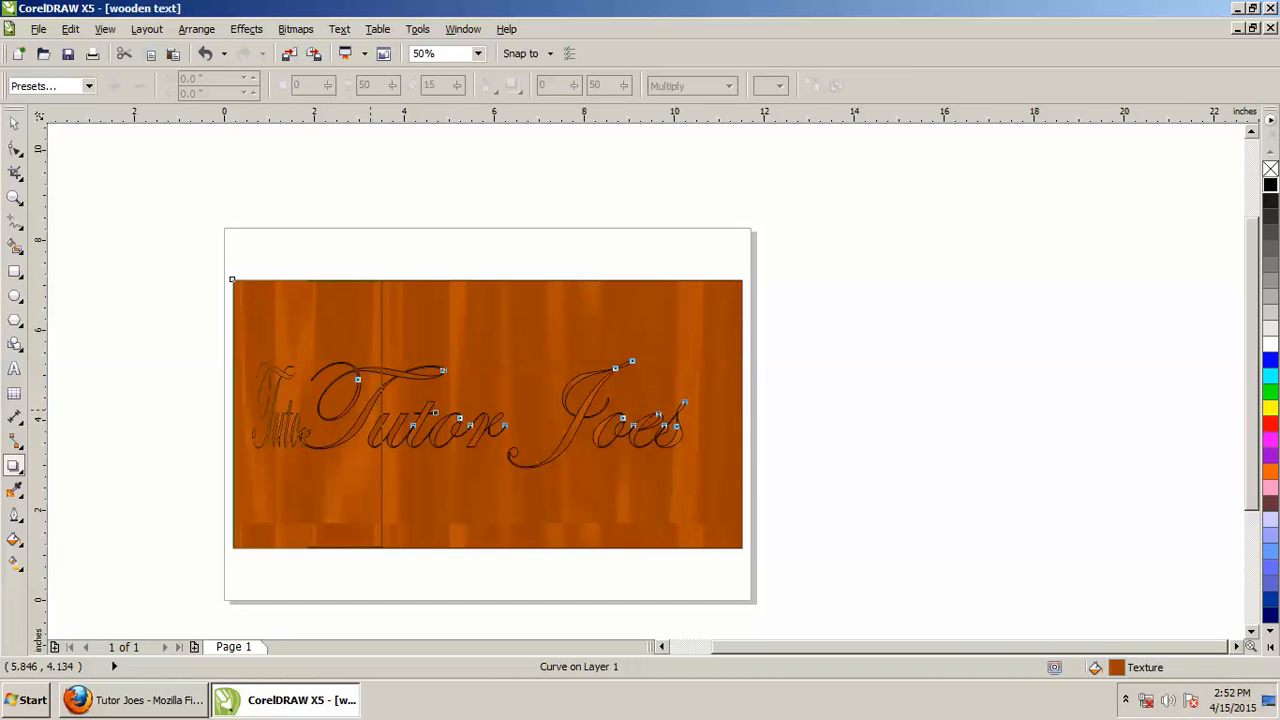
drag(232, 412, 742, 414)
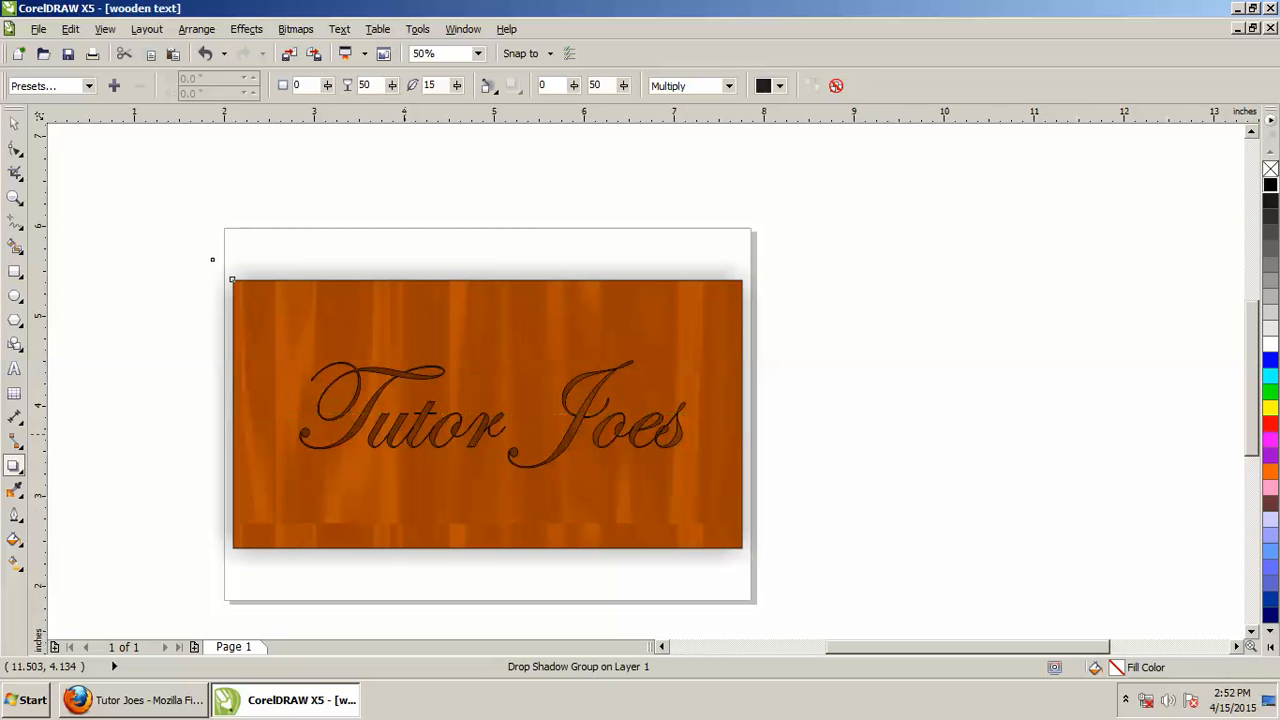
scroll(486, 416, up, 1)
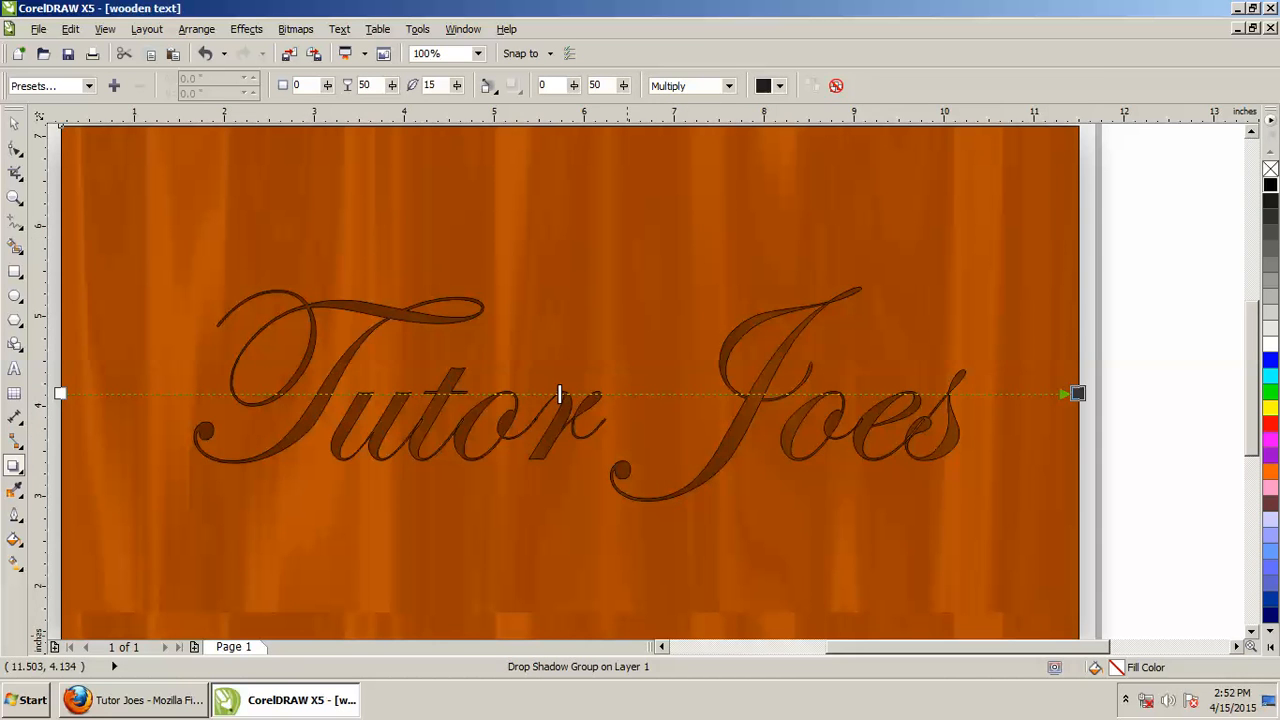
drag(560, 393, 800, 393)
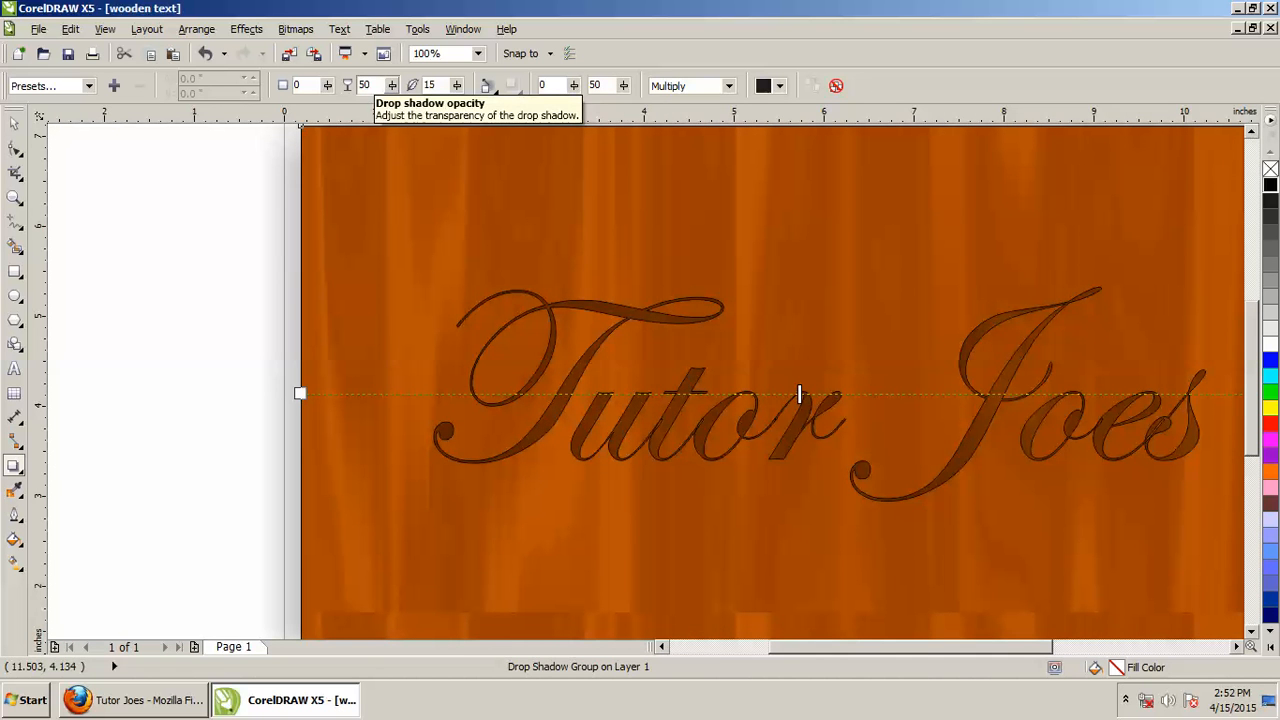
Set the drop shadow's opacity to 90 and its feathering to 3
drag(375, 85, 335, 86)
text(9)
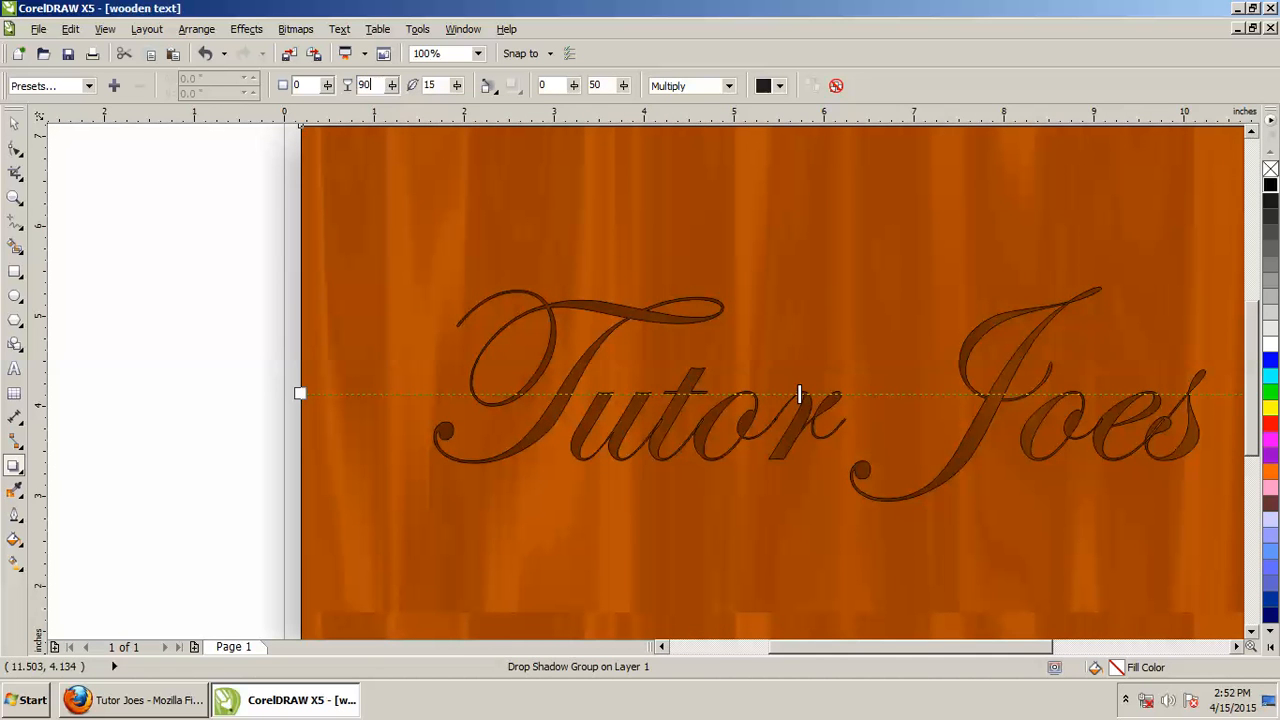
key(Tab)
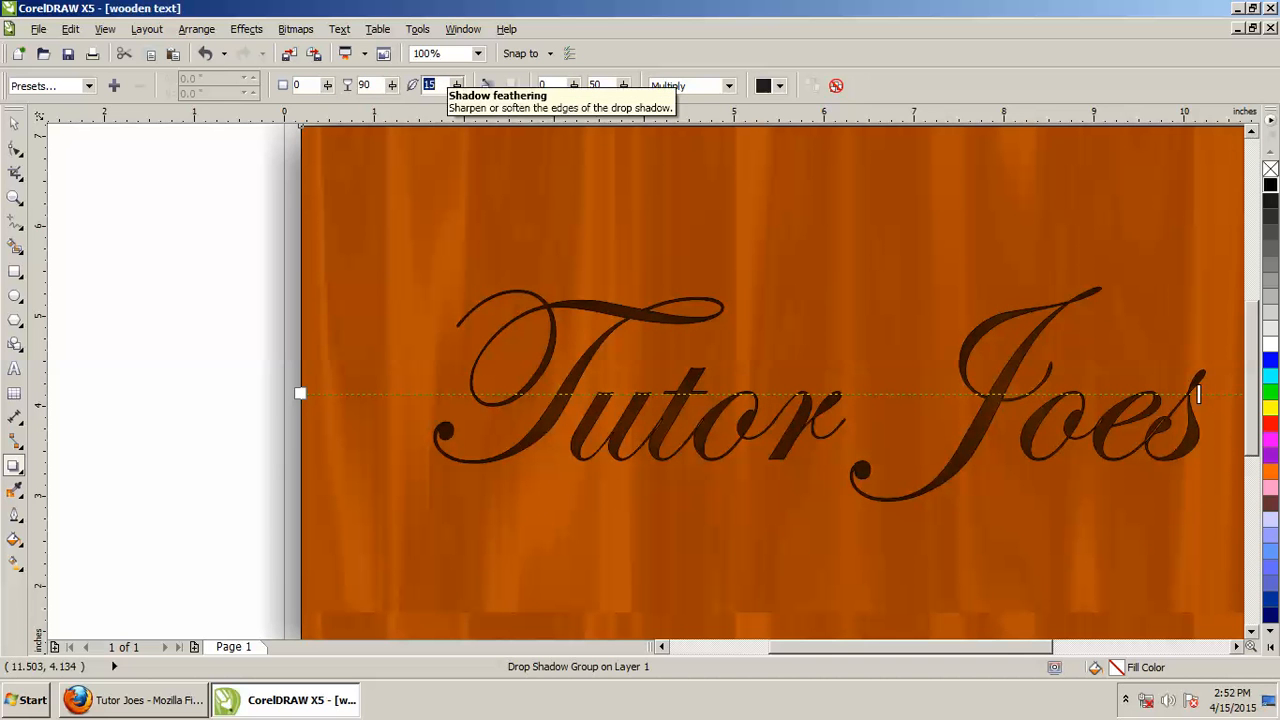
text(3)
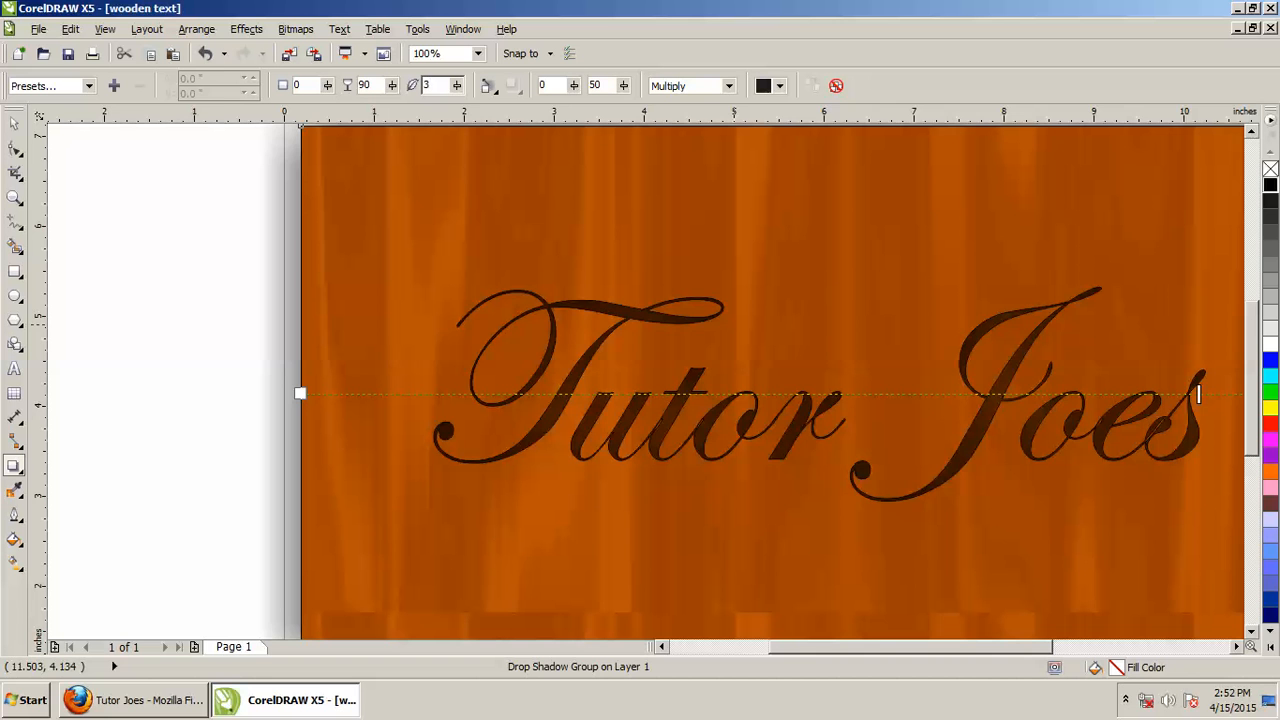
key(Return)
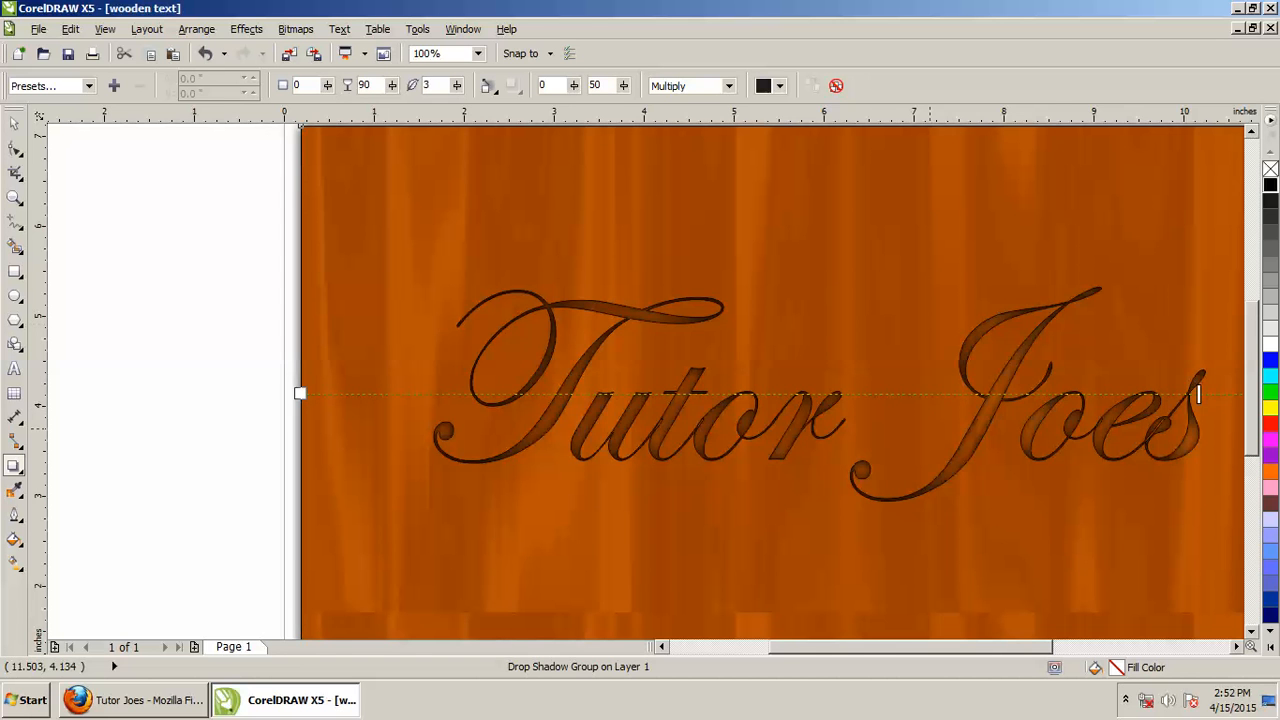
scroll(925, 430, down, 1)
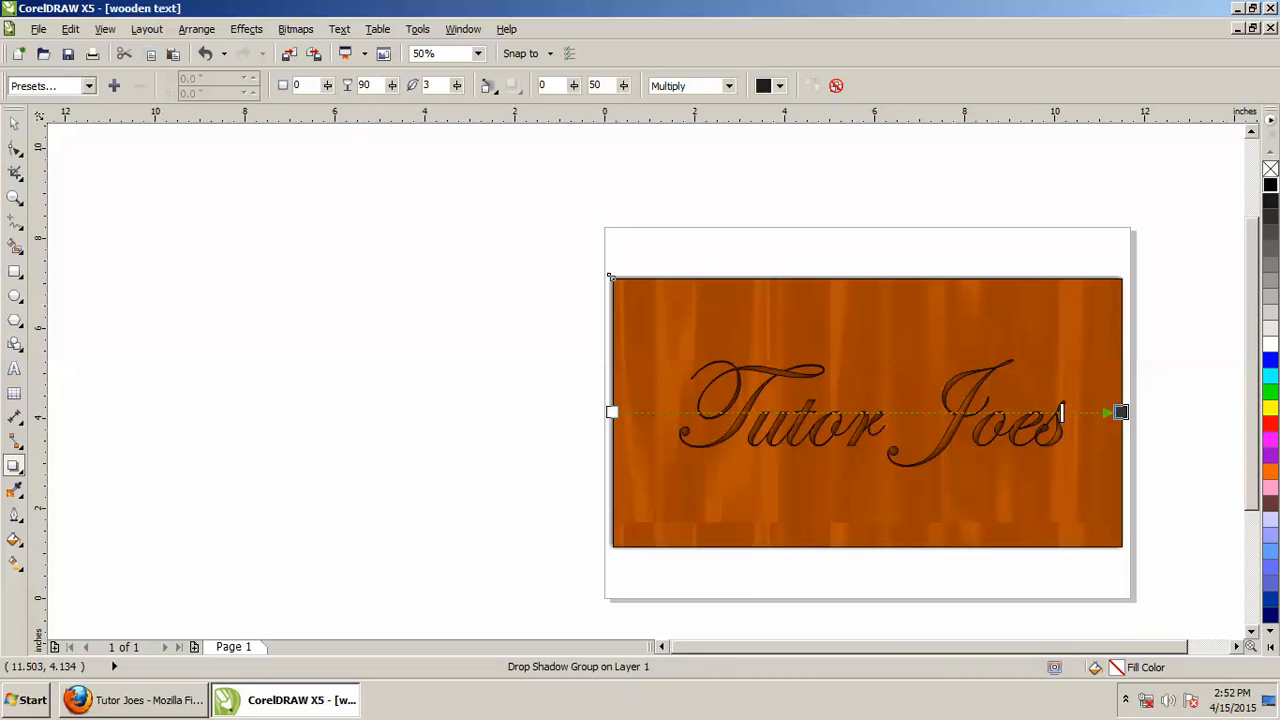
Break the drop shadow group apart so the shadow is separate from the cut-out wood shape, and deselect both
click(196, 29)
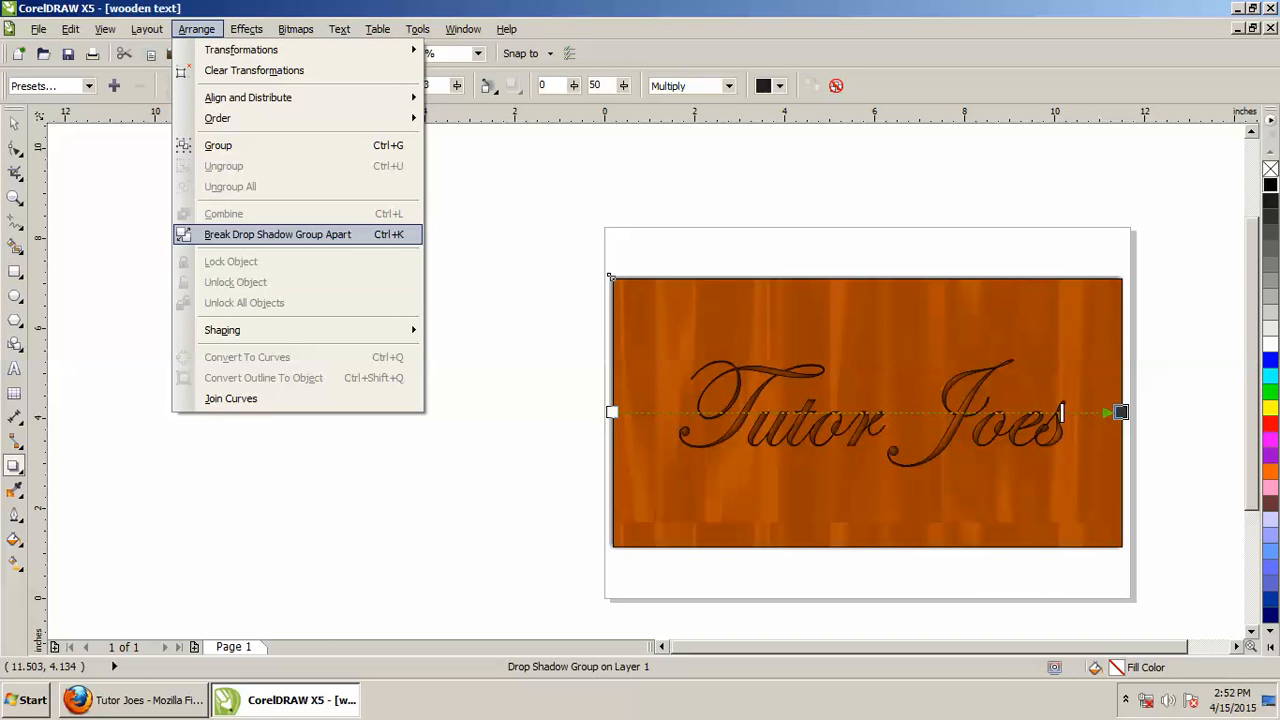
click(278, 234)
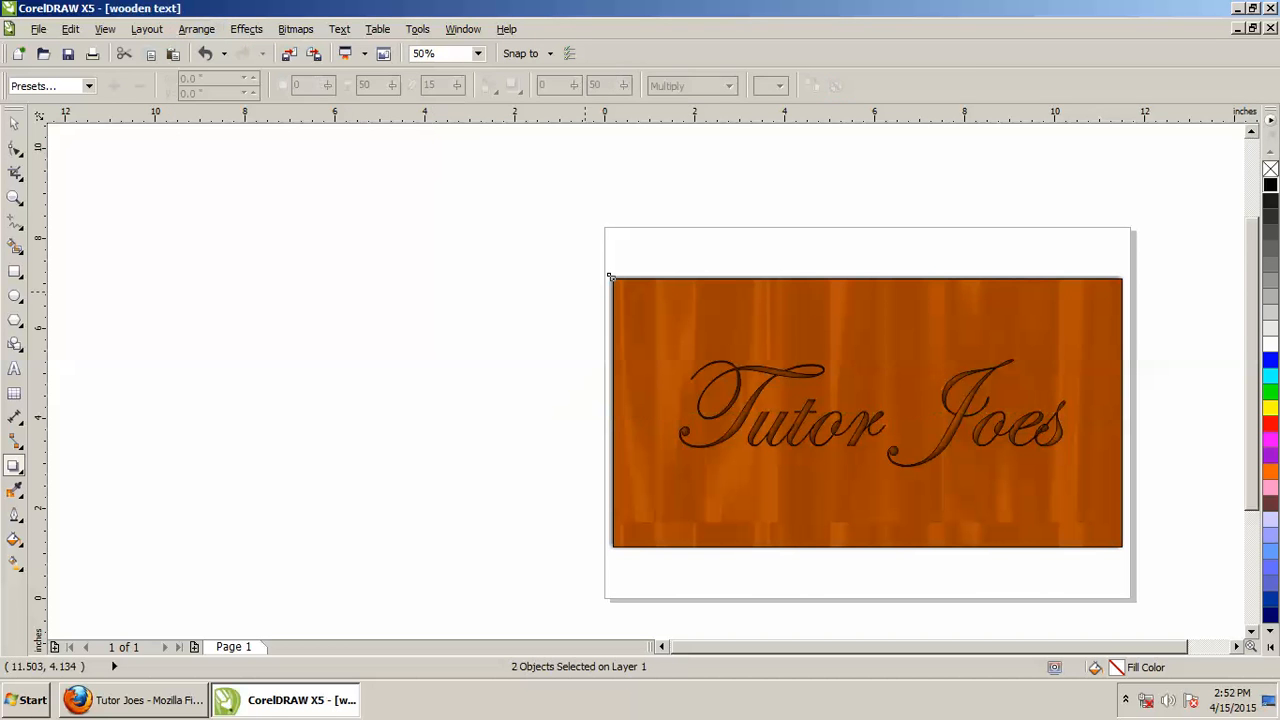
click(14, 122)
key(Escape)
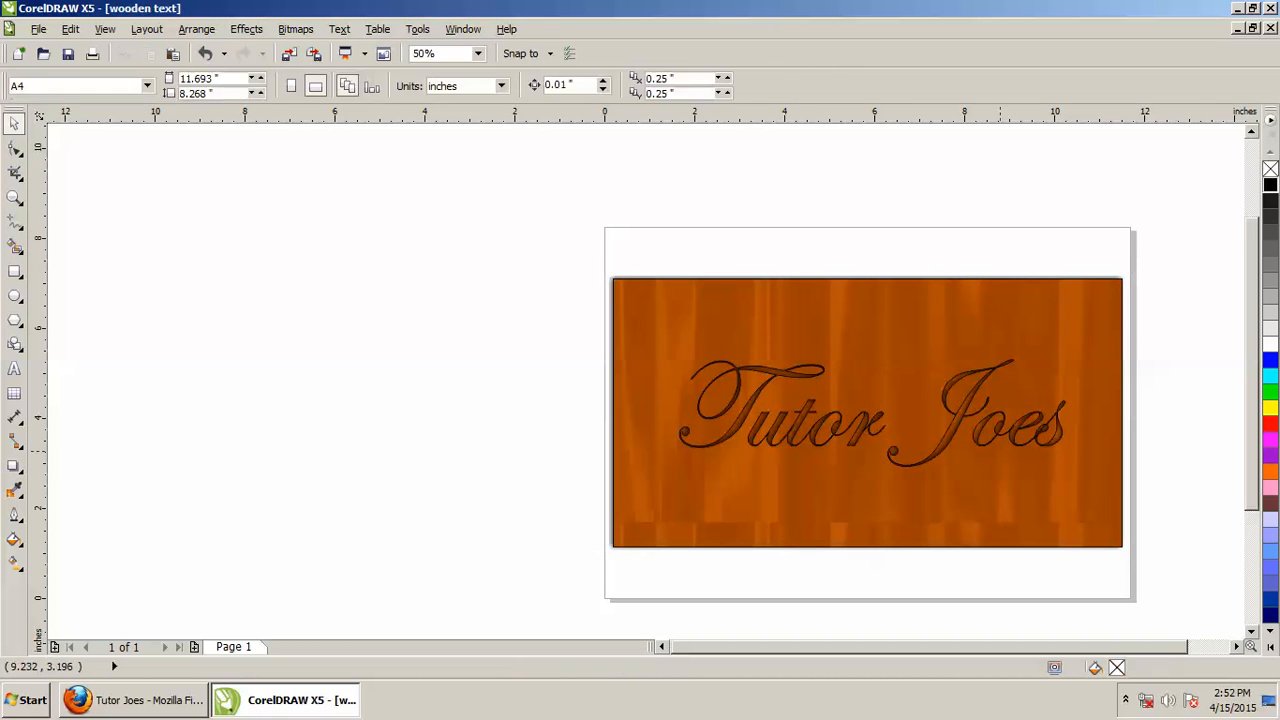
Group the cut-out shape, its shadow and the mirrored wood rectangle, centre the group on the page and deselect it
scroll(1000, 447, up, 1)
scroll(989, 328, up, 1)
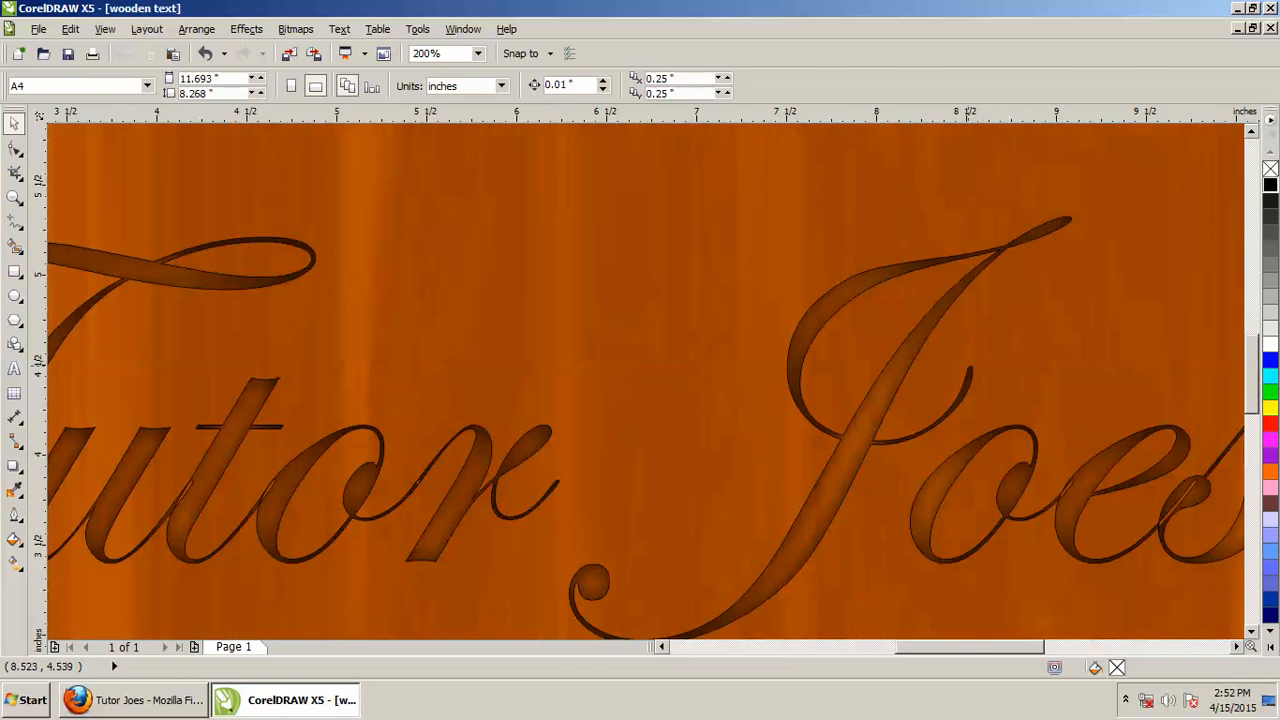
scroll(889, 430, down, 1)
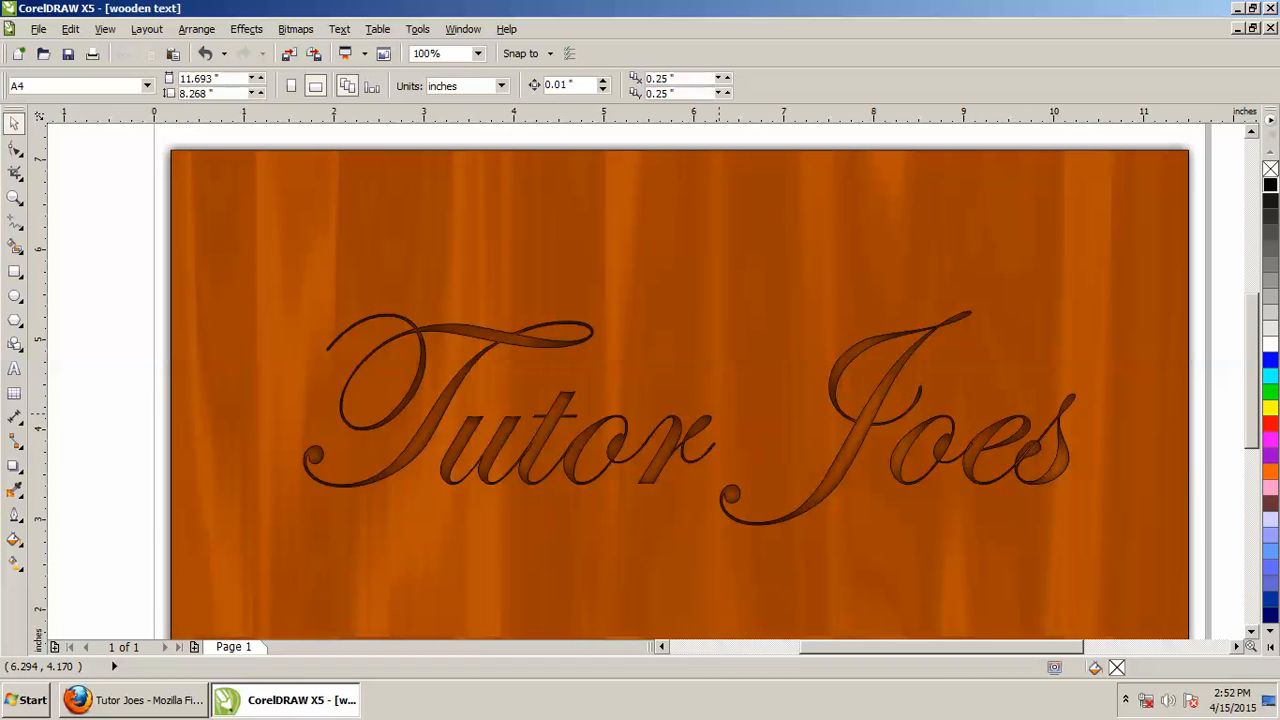
scroll(612, 343, down, 1)
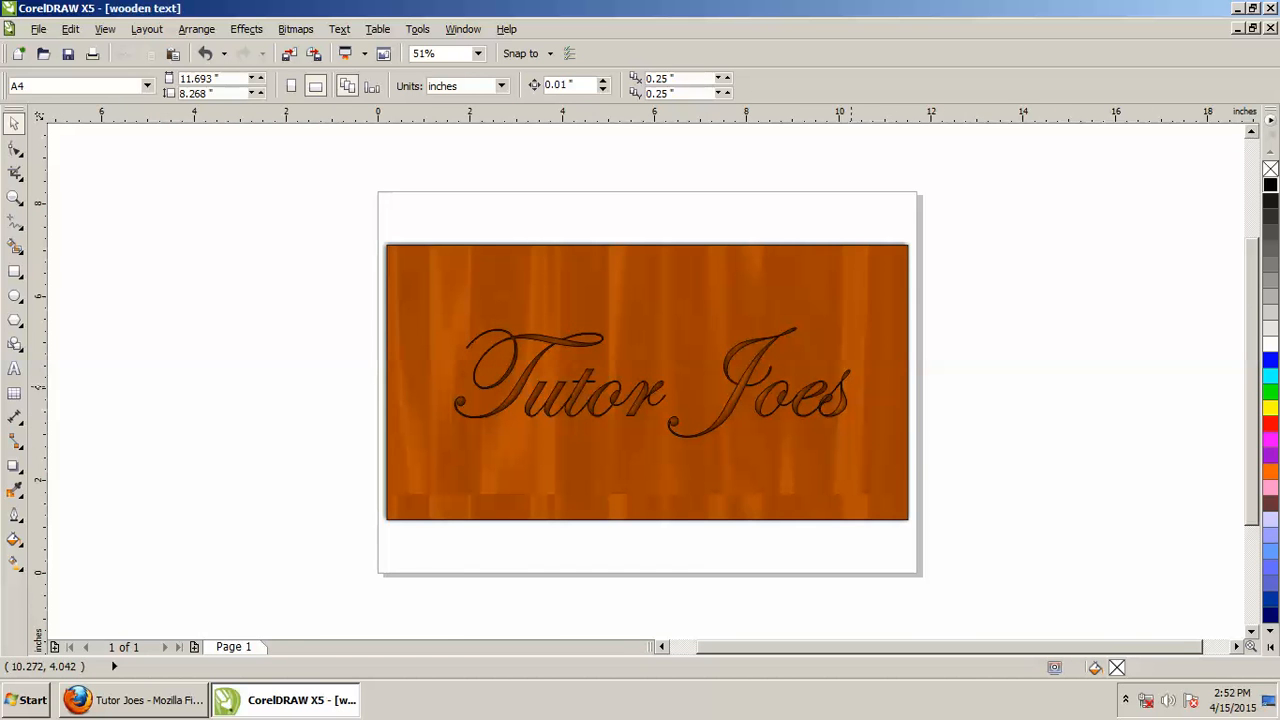
drag(353, 209, 990, 563)
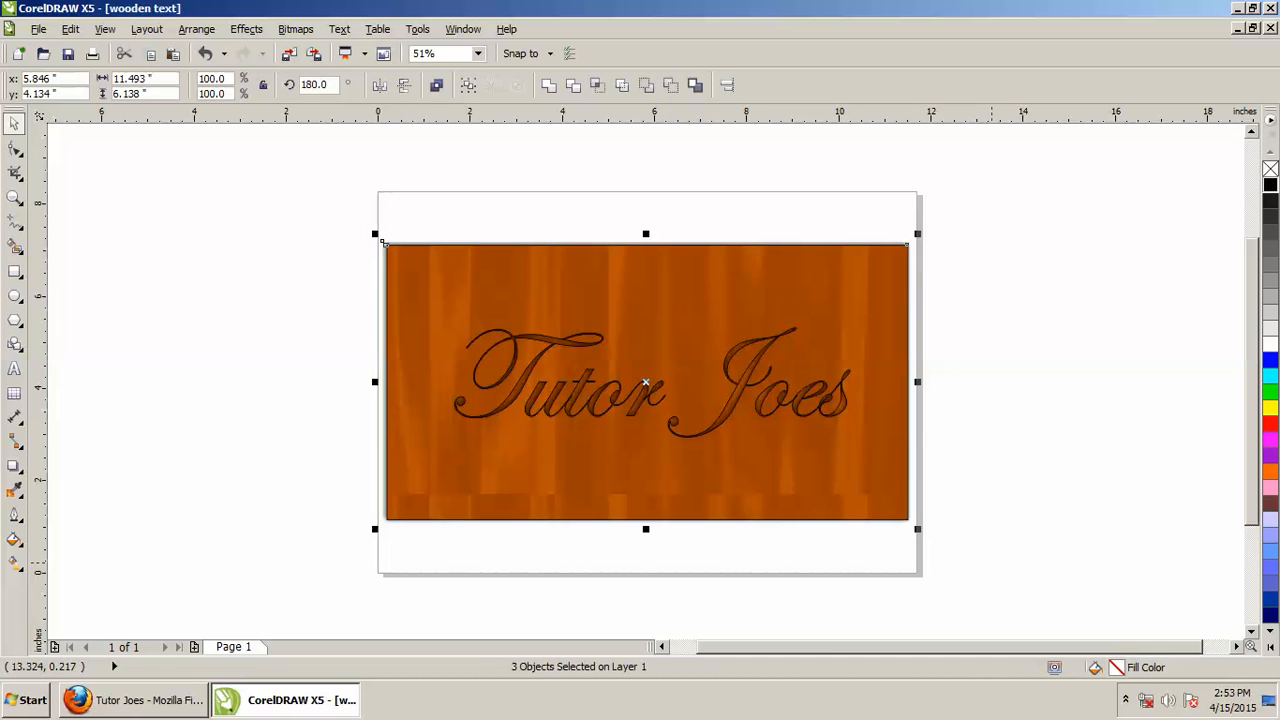
key(ctrl+g)
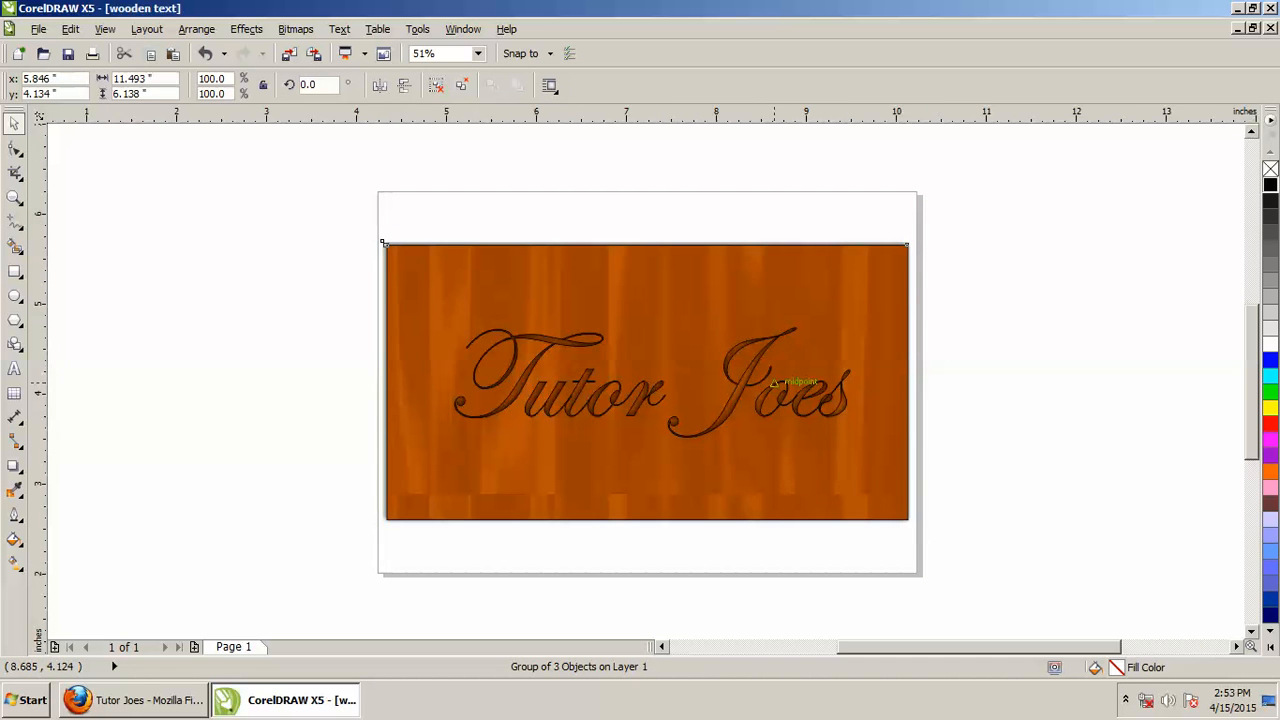
scroll(784, 385, up, 2)
scroll(672, 350, down, 2)
drag(327, 236, 360, 215)
key(p)
click(944, 372)
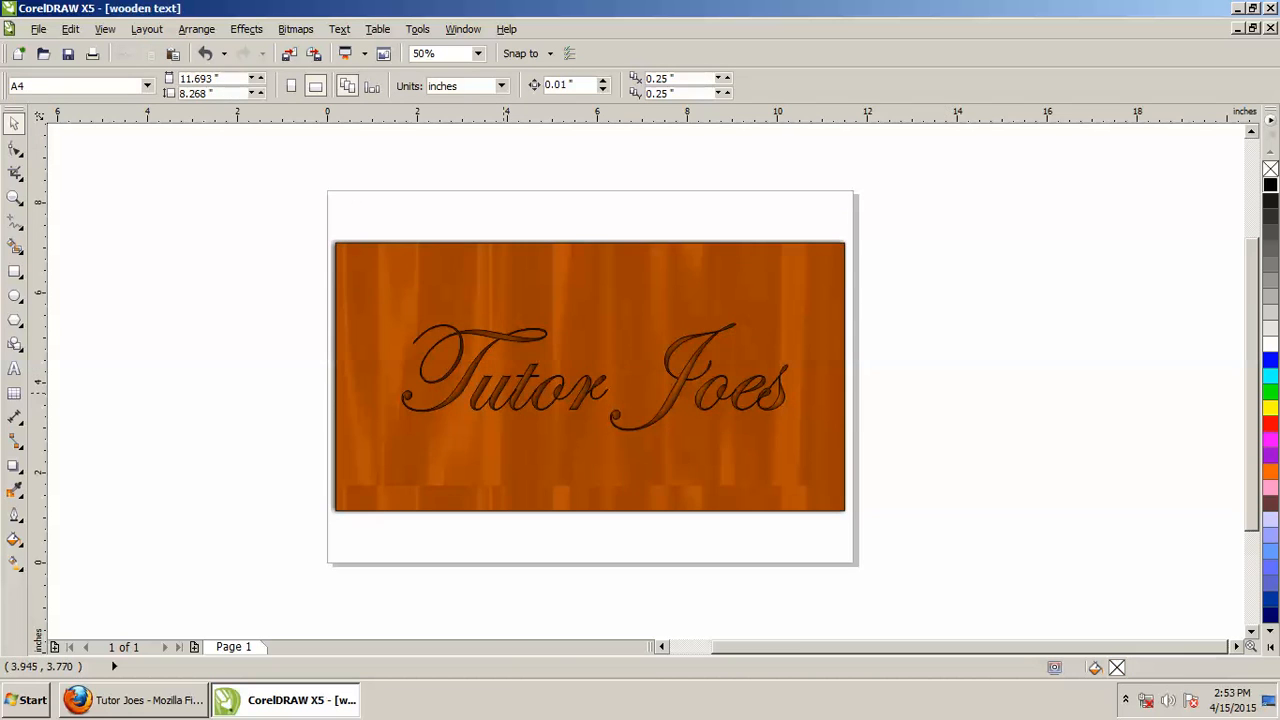
scroll(505, 393, up, 2)
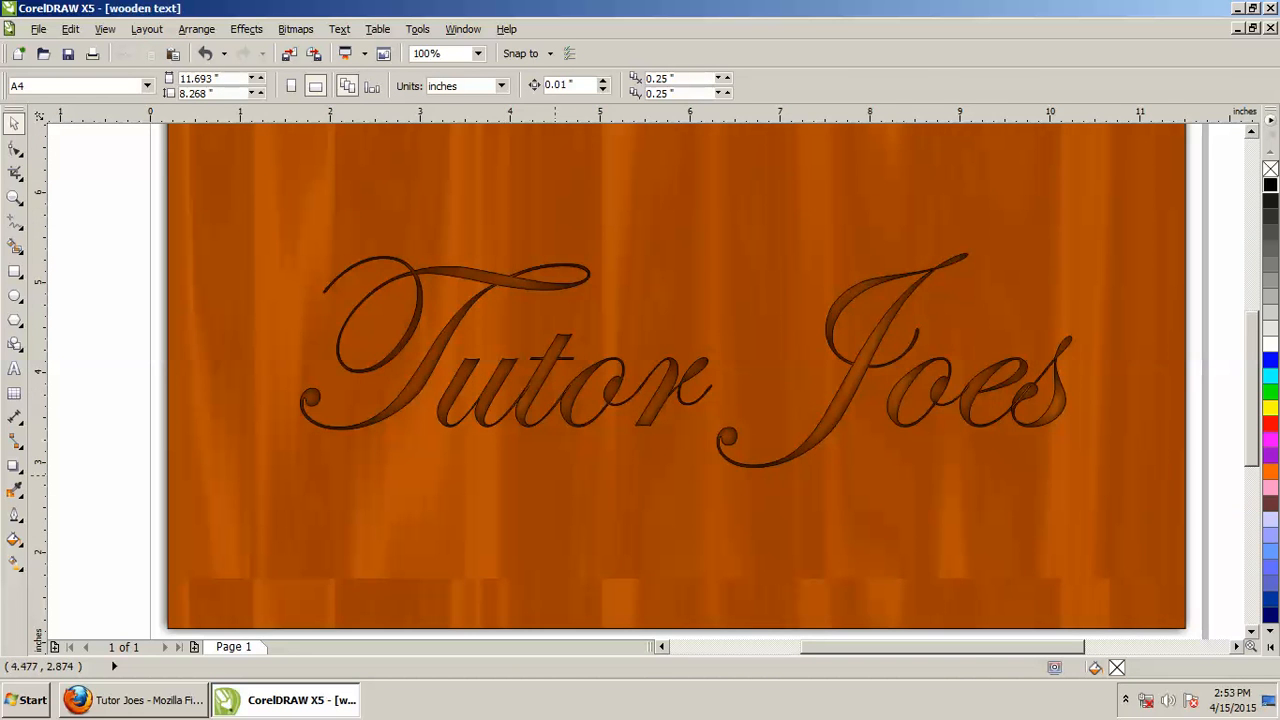
scroll(560, 479, down, 2)
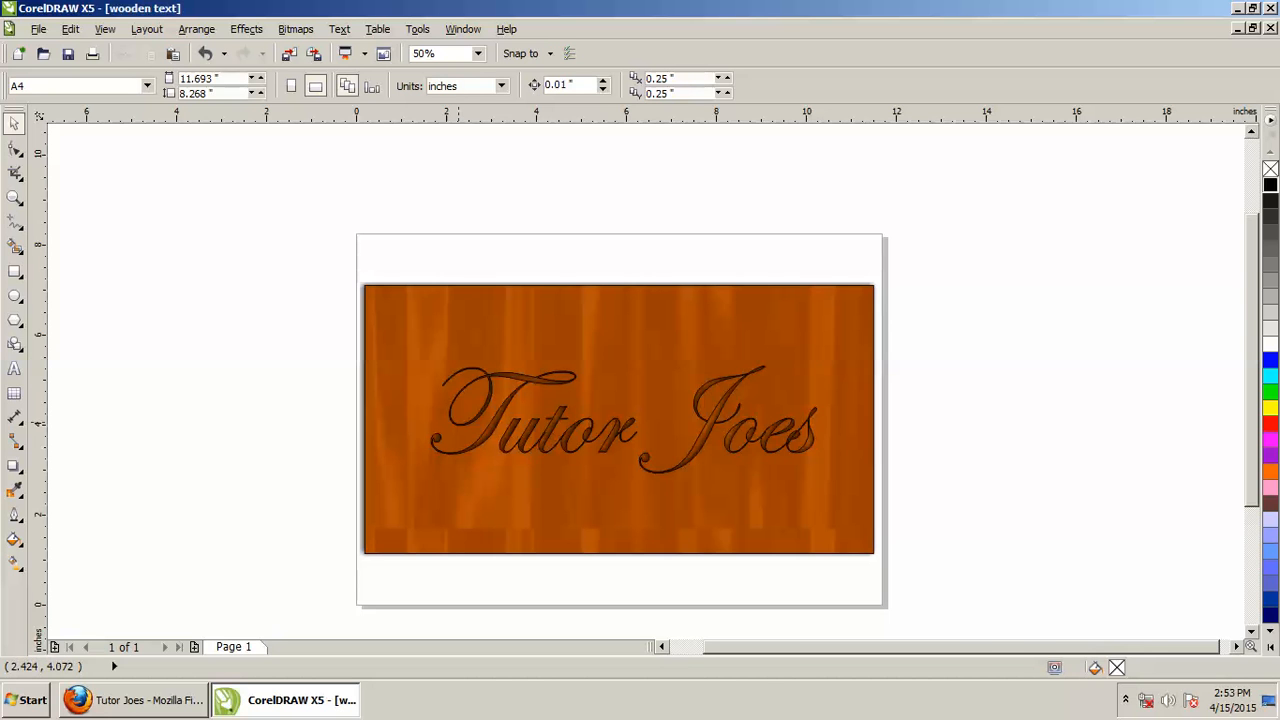
Switch to the Tutor Joes page in Firefox, highlight the "How To Create Wooden Text Effect In CorelDraw X5" heading and clear the highlight
click(135, 700)
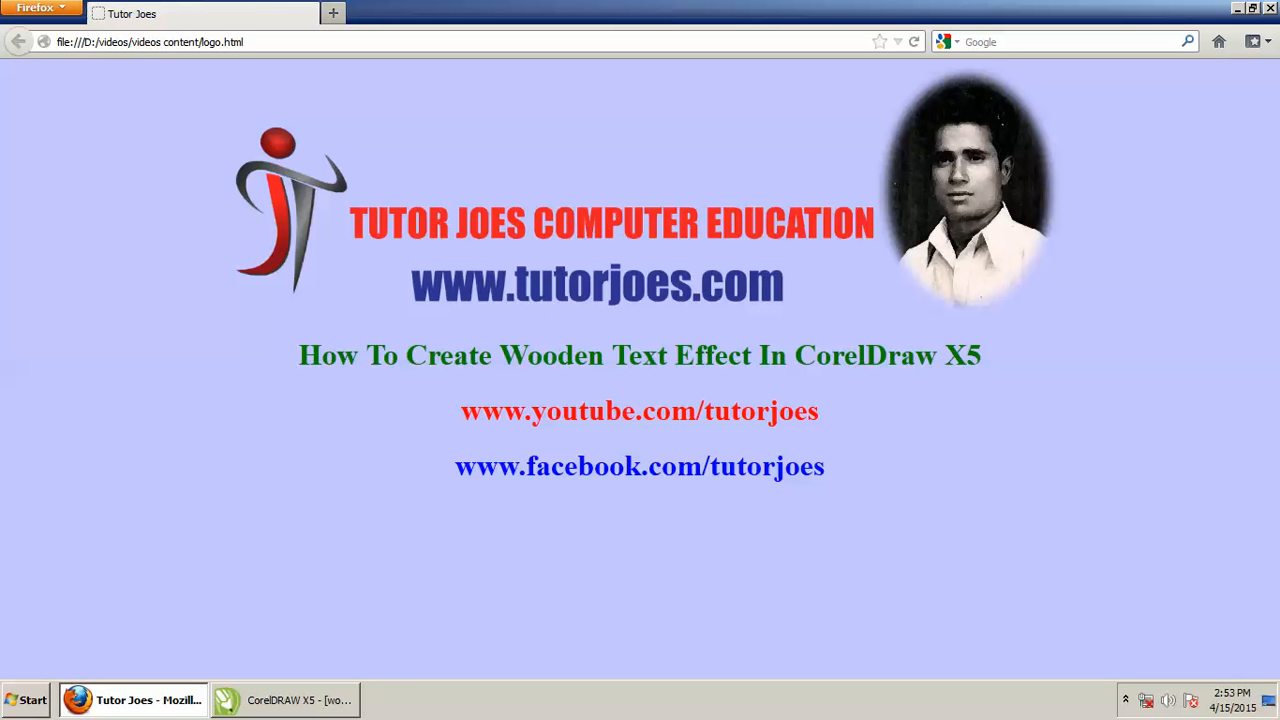
drag(299, 356, 982, 356)
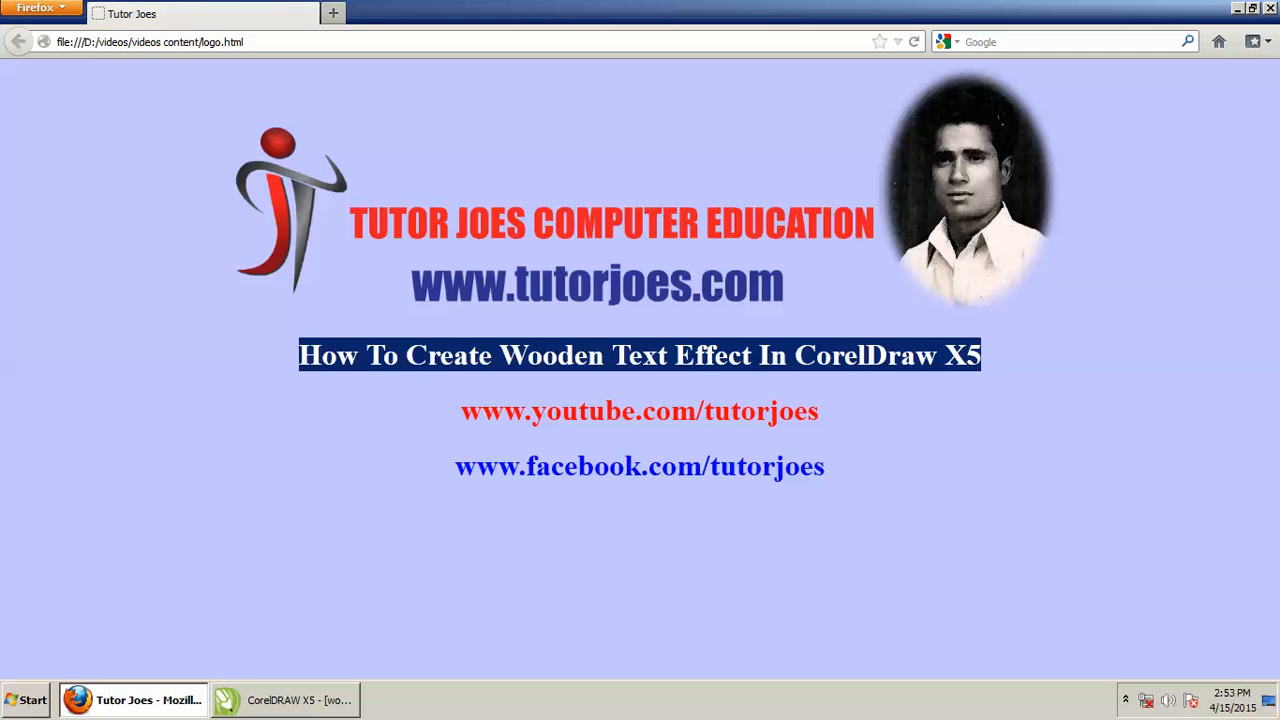
click(998, 372)
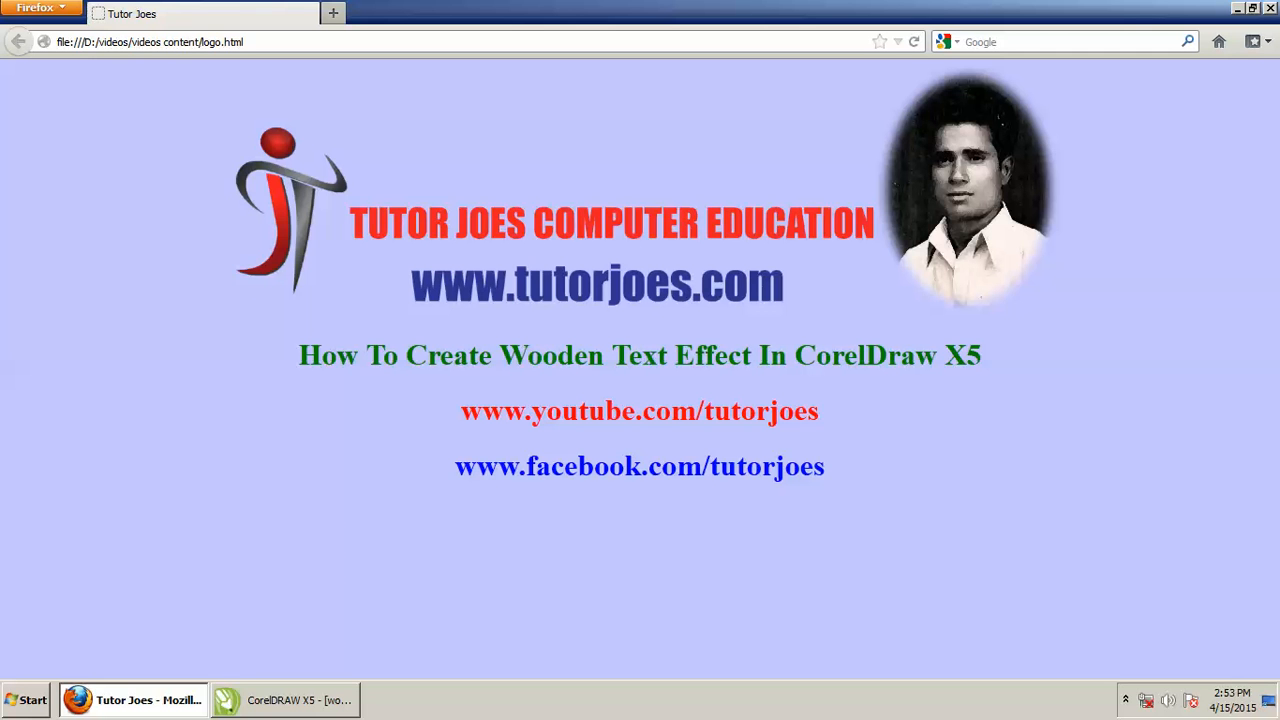